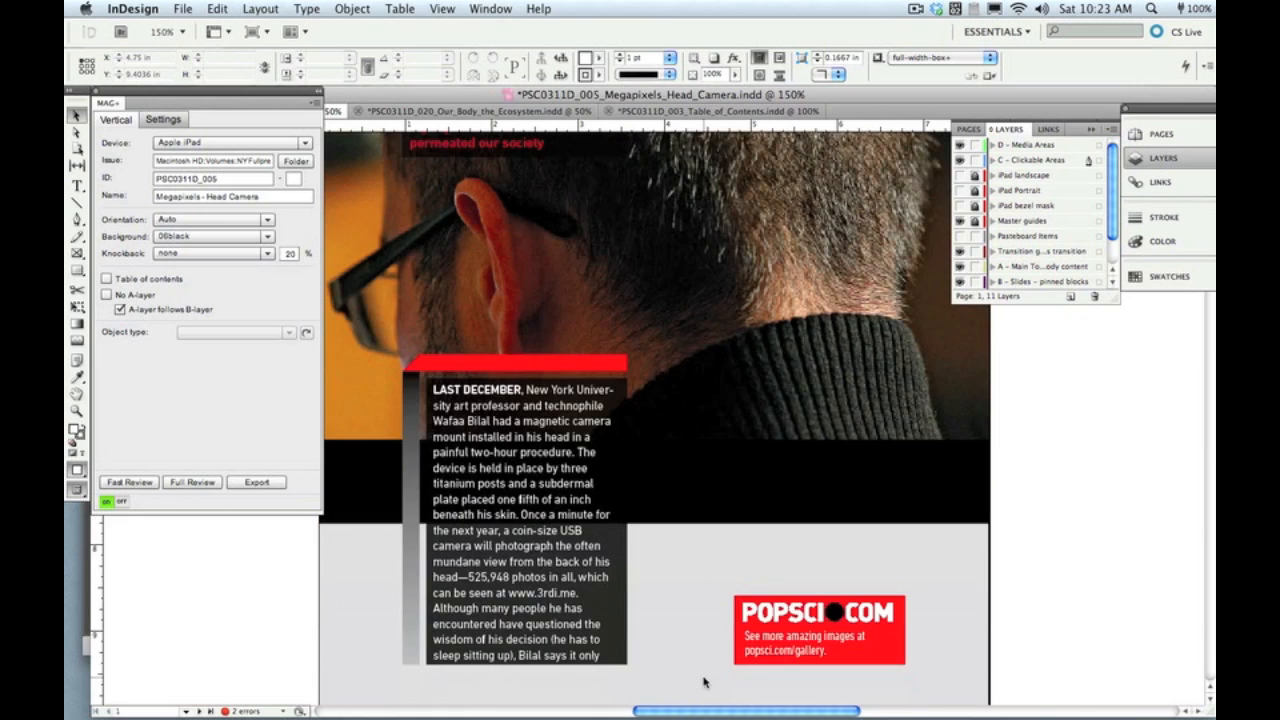
Add a link hotspot over the red POPSCI.COM block on the Head Camera page.
left_click(759, 641)
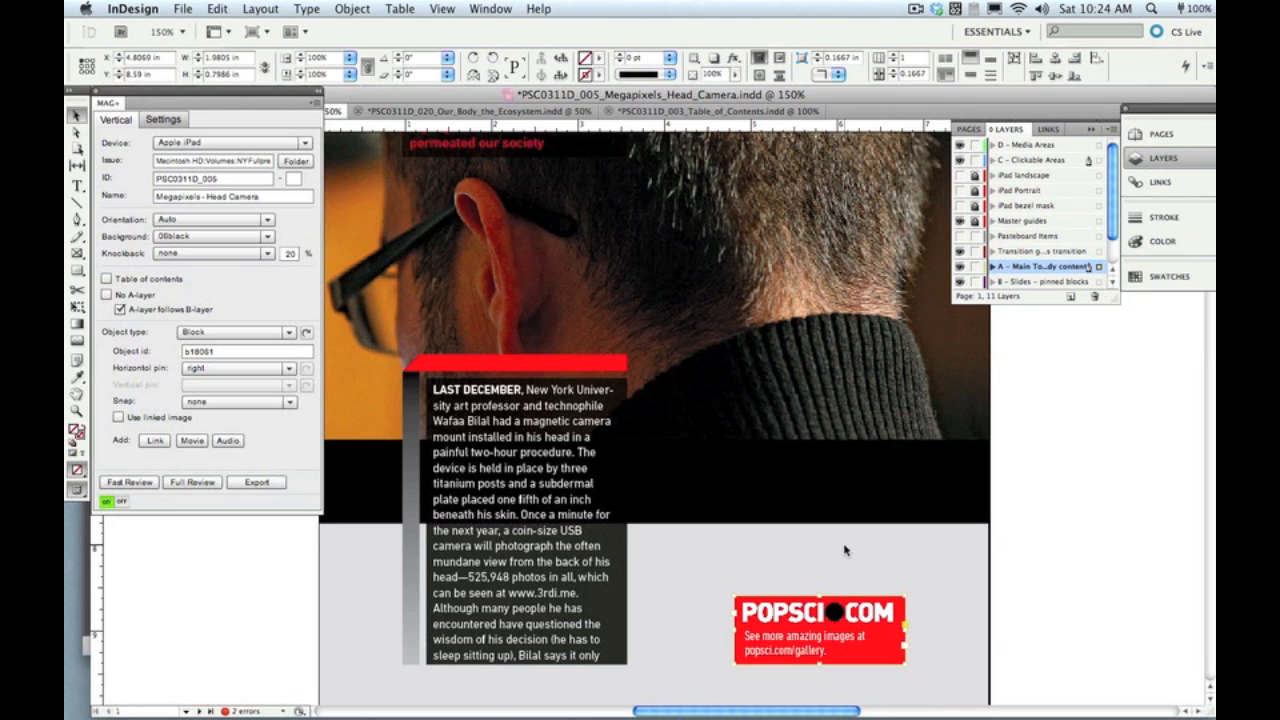
left_click(735, 620)
key("super+alt+equal")
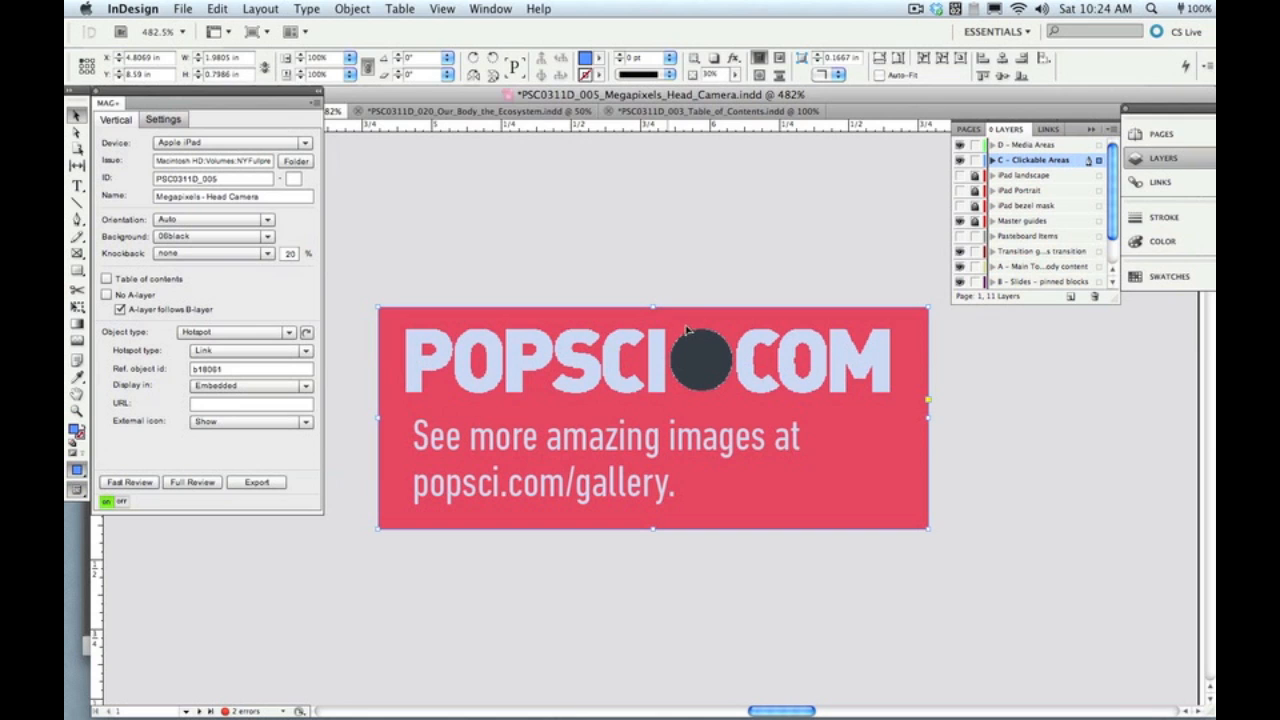
Deselect the hotspot, then hide and reshow the C - Clickable Areas layer to check what it covers.
left_click(678, 289)
left_click(676, 343)
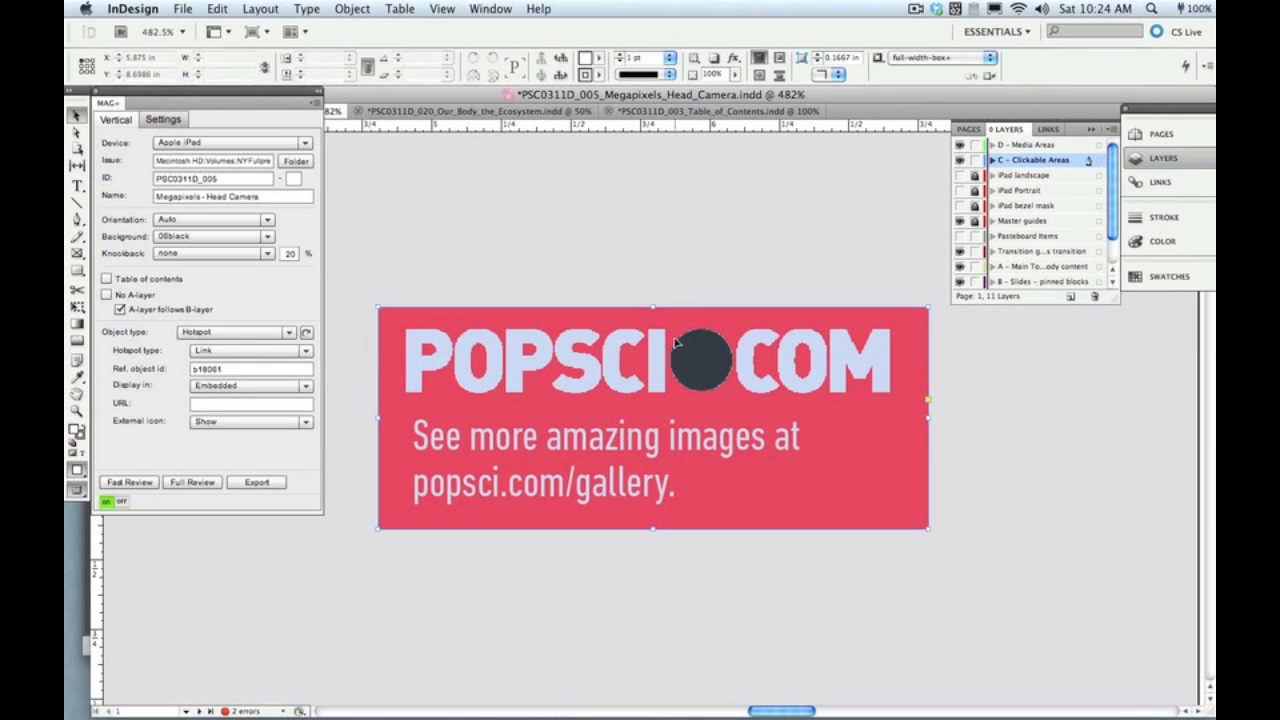
left_click(960, 160)
left_click(960, 160)
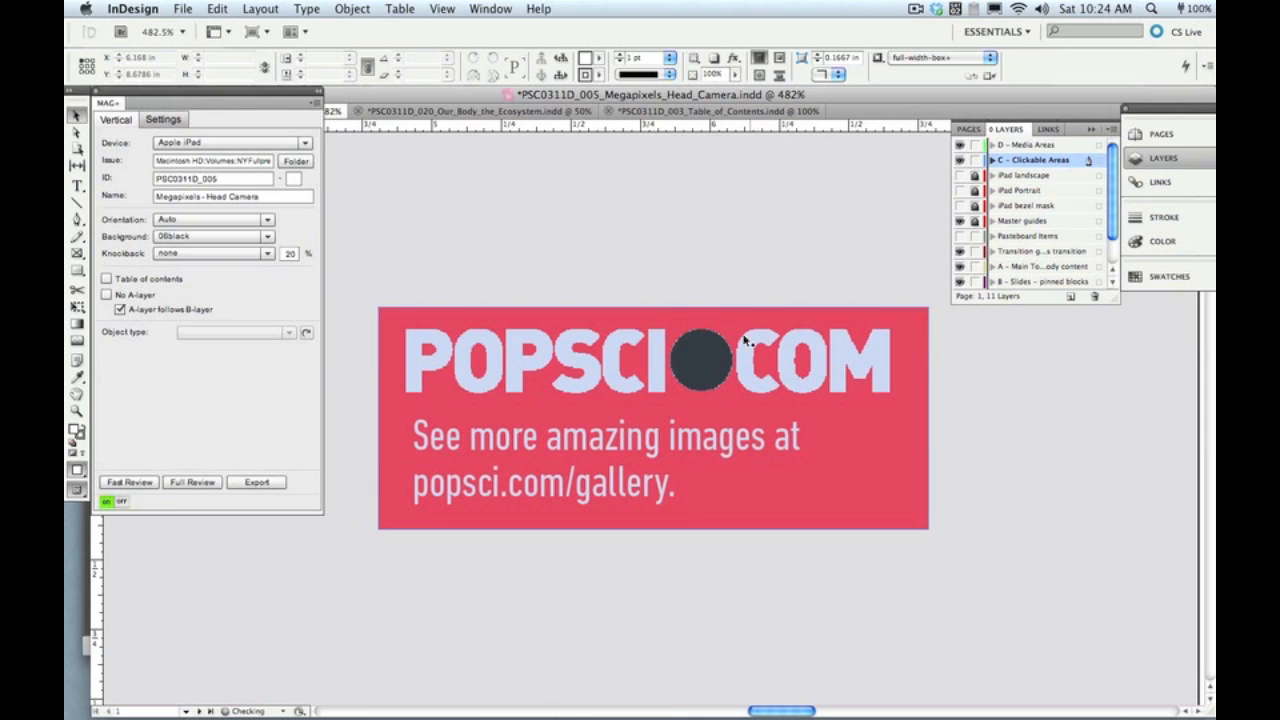
Try shrinking the POPSCI.COM hotspot from its upper edge to cover only the lower text, and undo the resize.
left_click(679, 326)
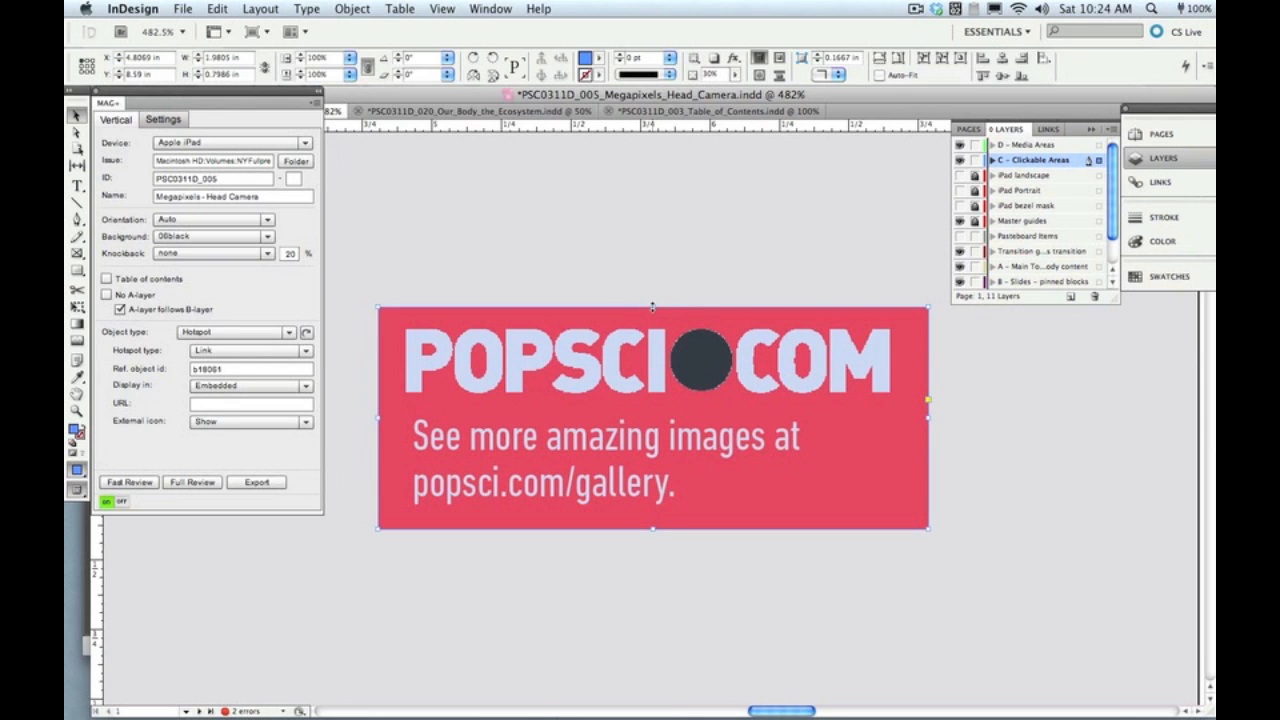
left_click_drag(652, 308, 636, 432)
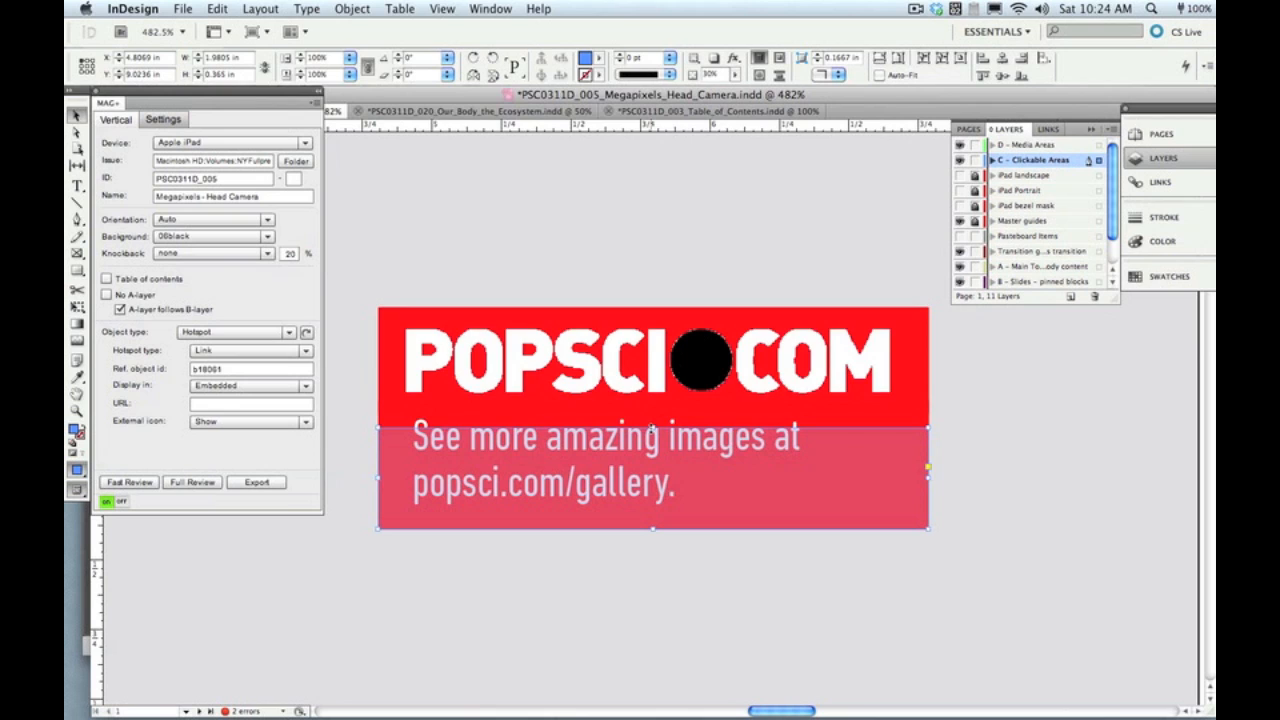
key("super+z")
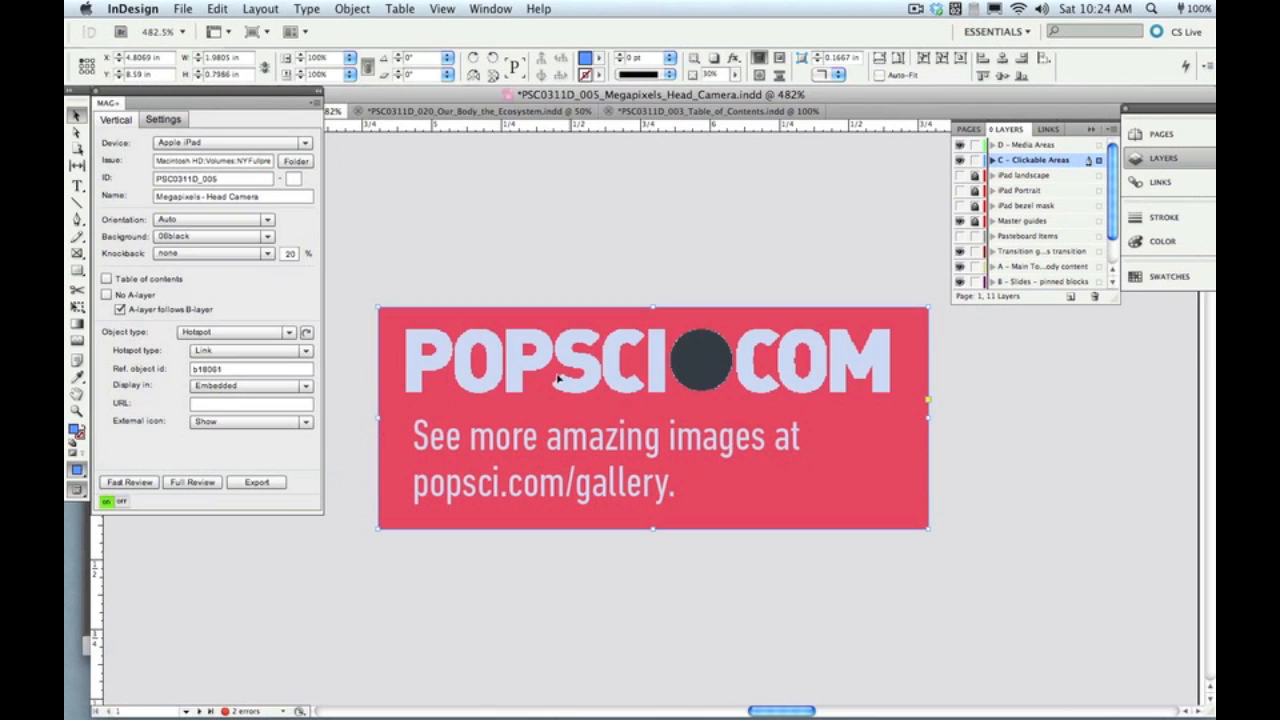
left_click(306, 351)
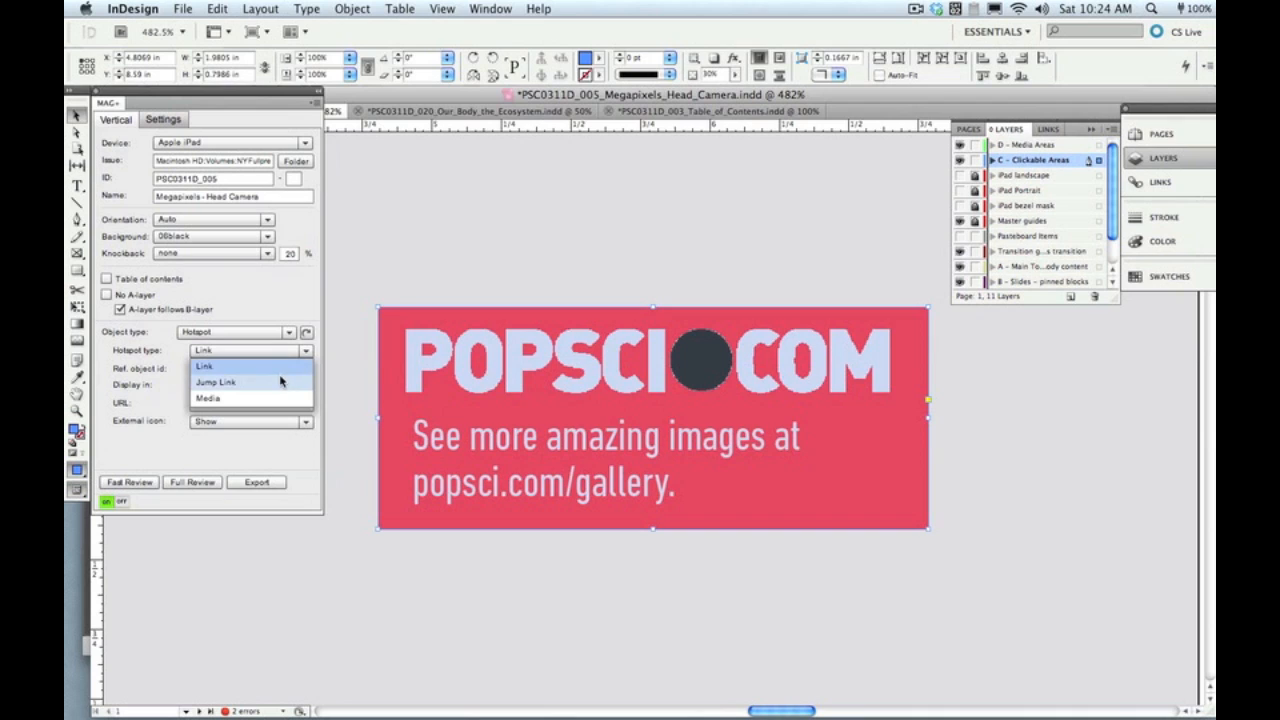
left_click(297, 366)
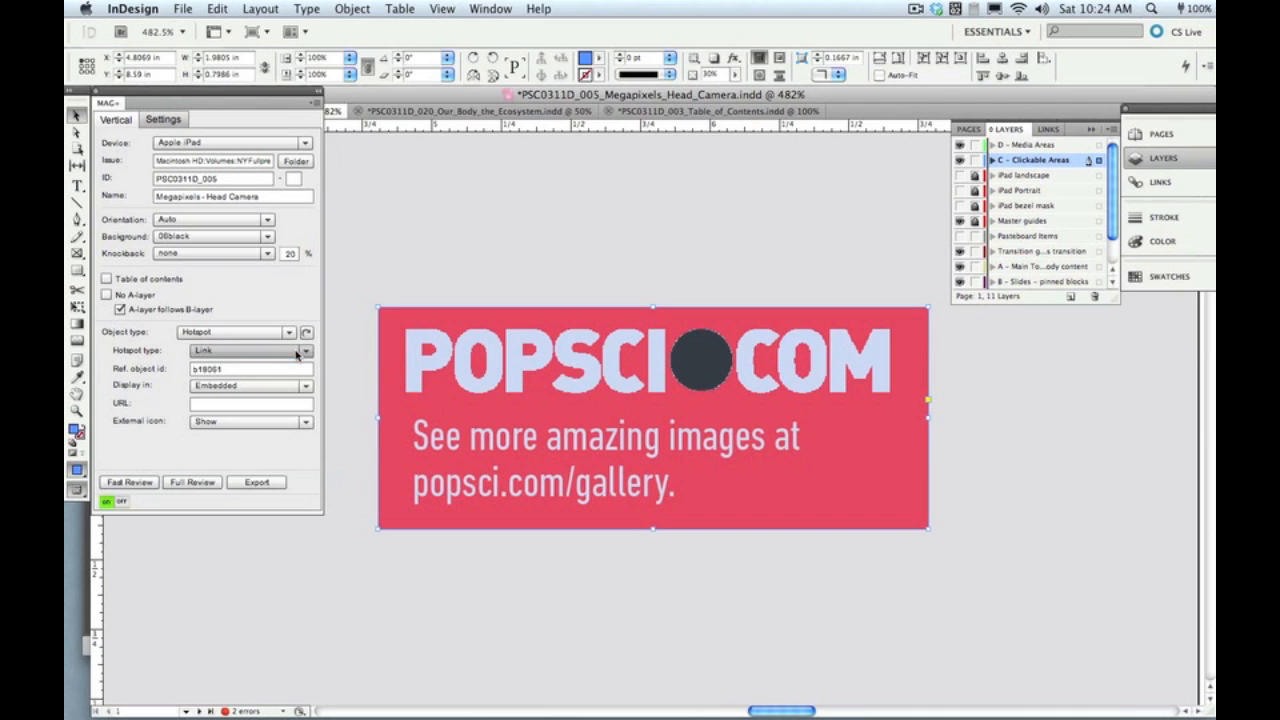
left_click(306, 387)
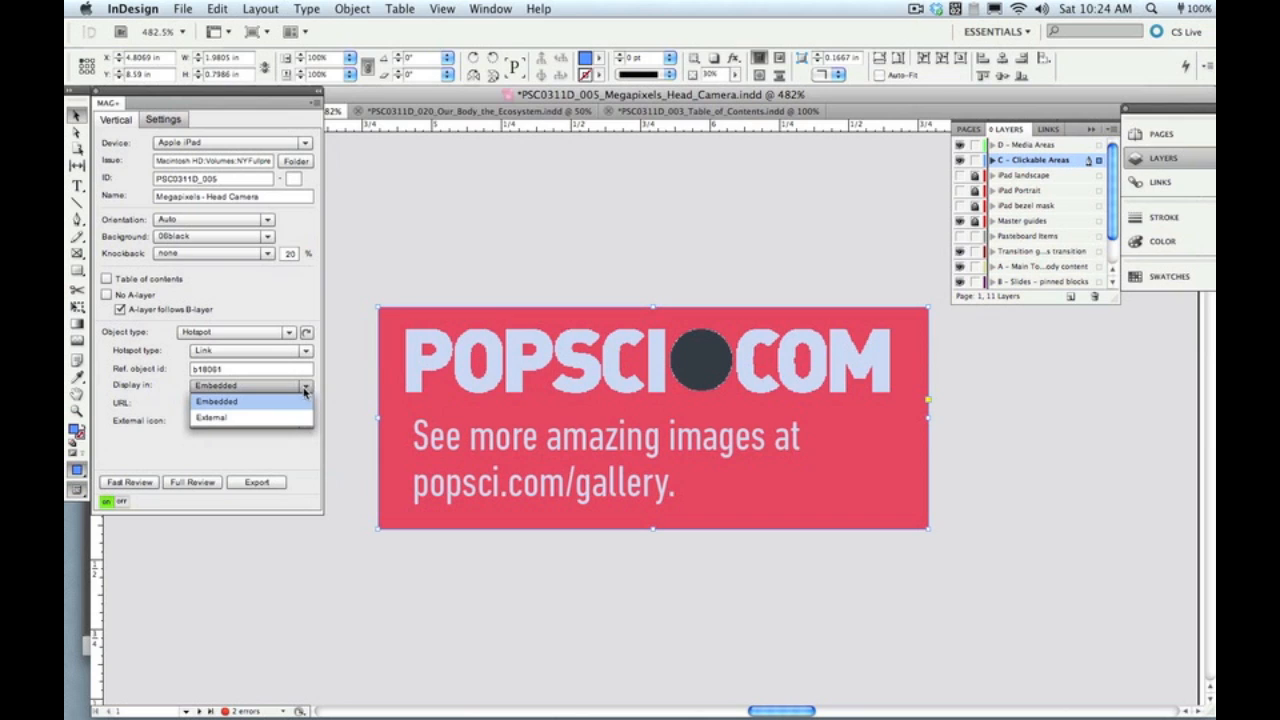
left_click(297, 402)
left_click(288, 406)
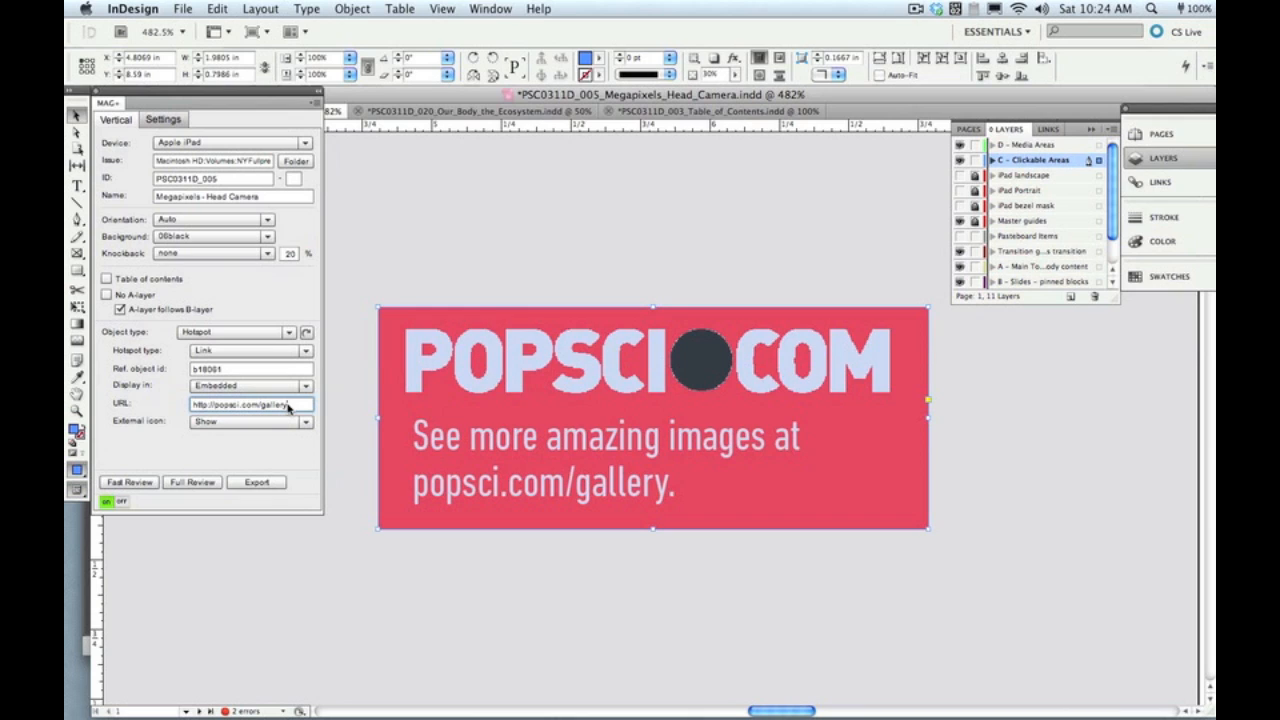
left_click(272, 424)
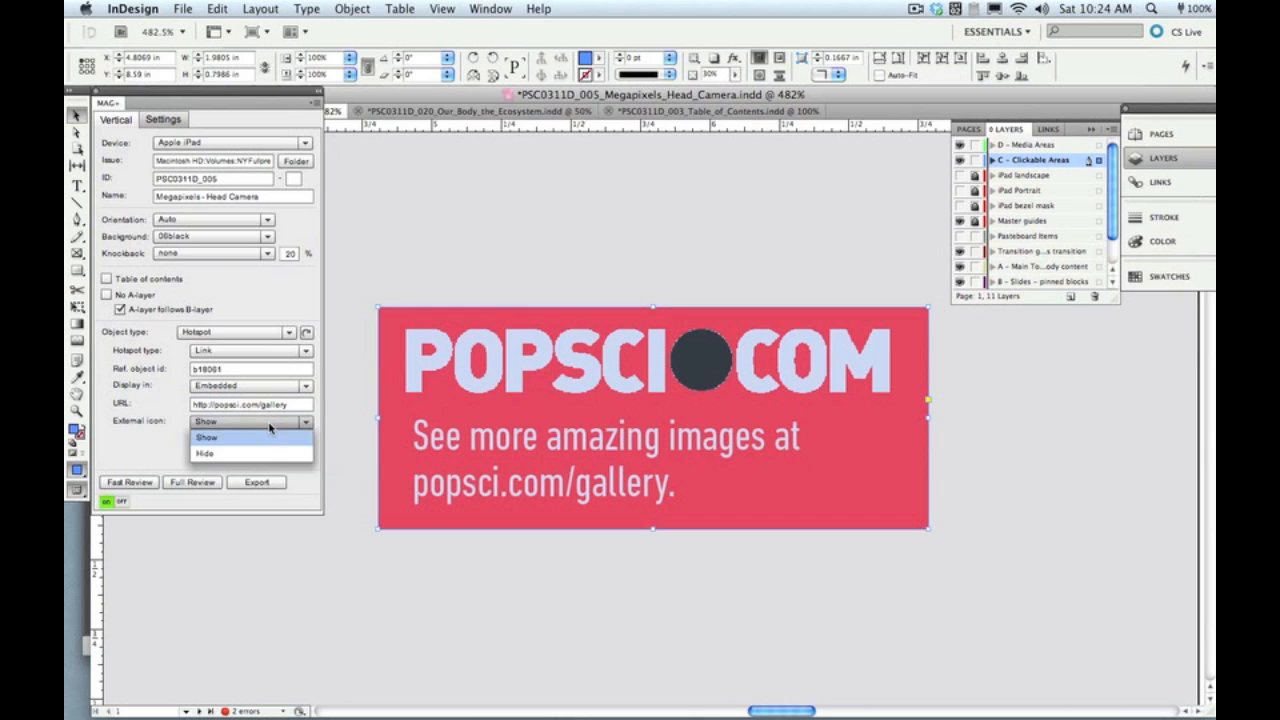
left_click(269, 430)
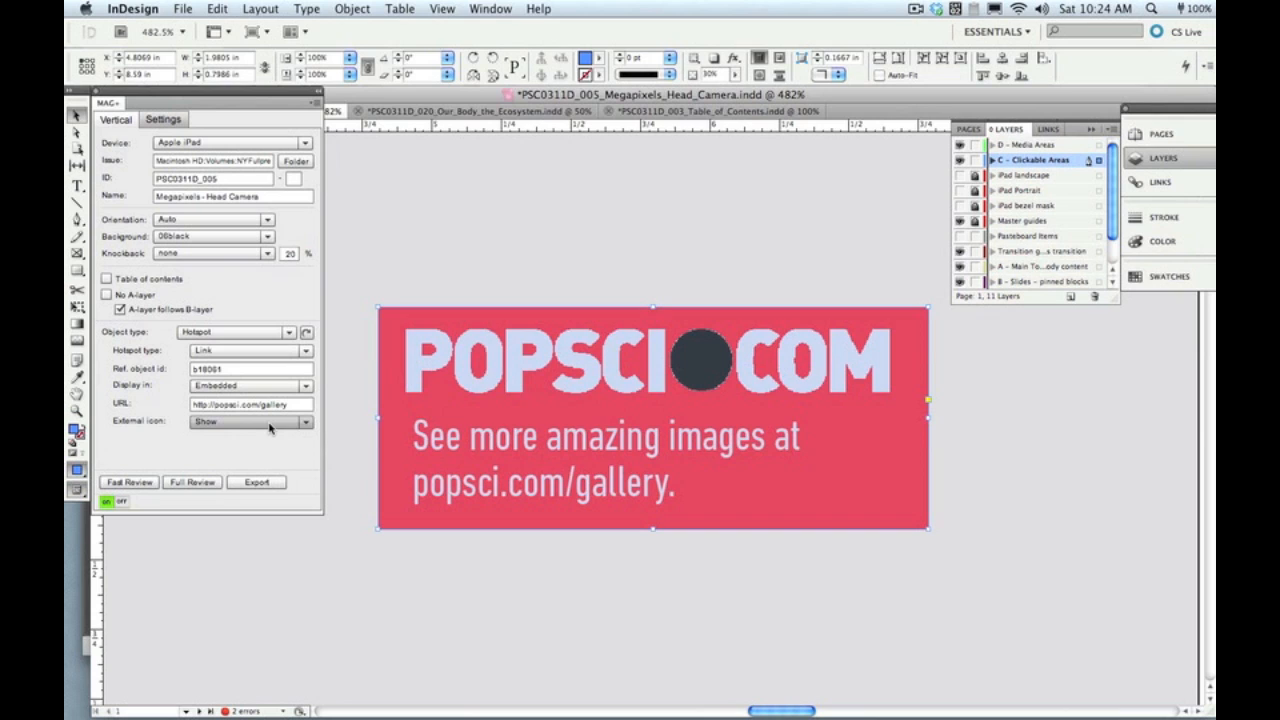
Run a Fast Review, switch to the iOS Simulator, and test the POPSCI.COM link by opening and closing its web page.
left_click(132, 483)
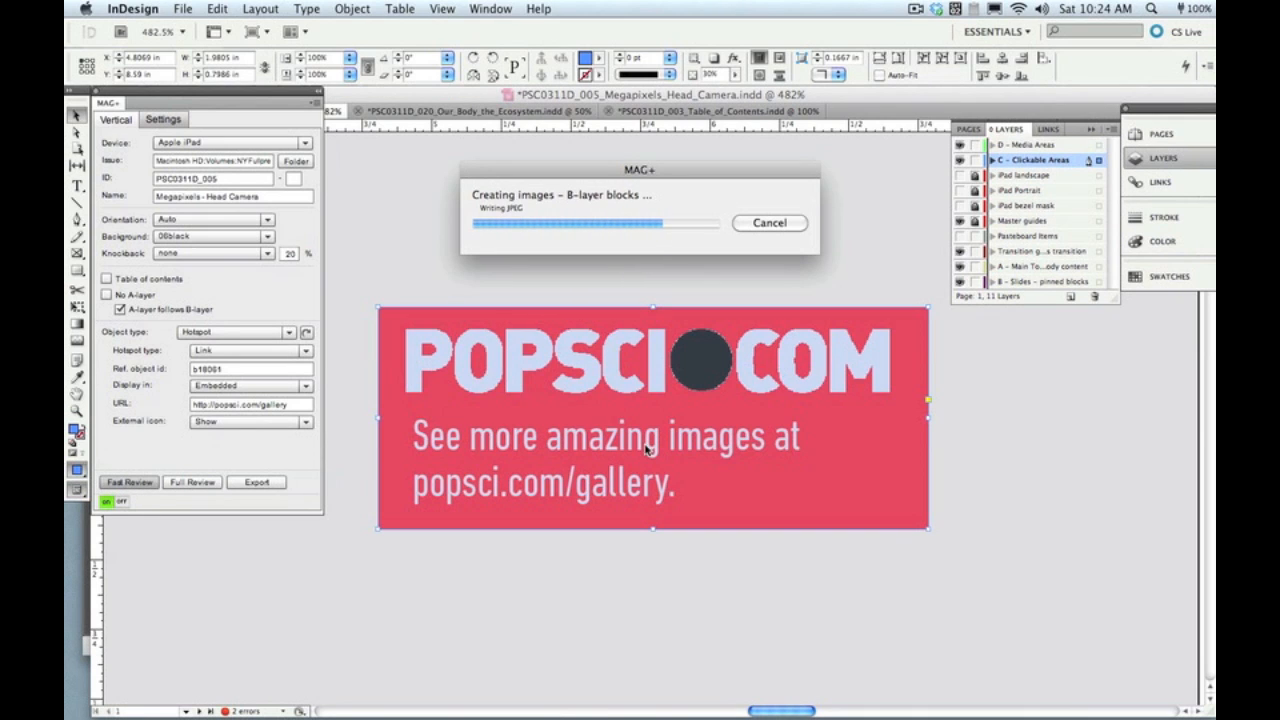
mouse_move(712, 706)
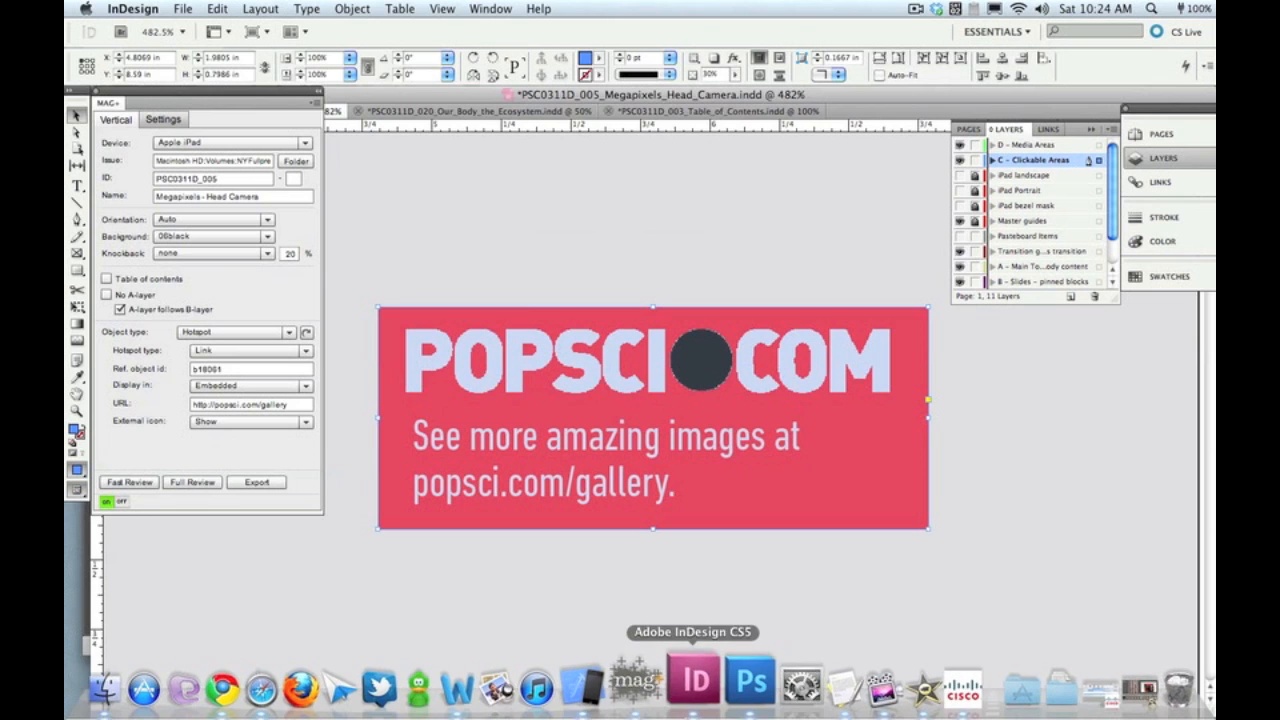
left_click(605, 688)
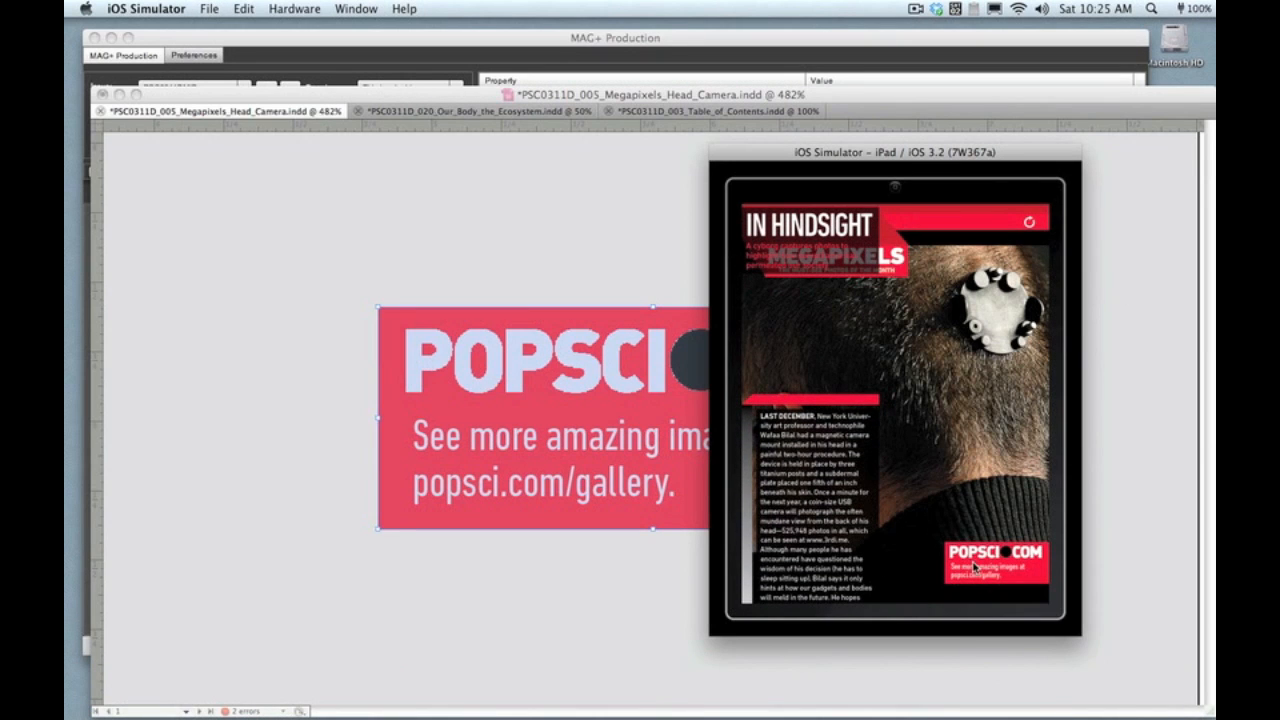
left_click(975, 567)
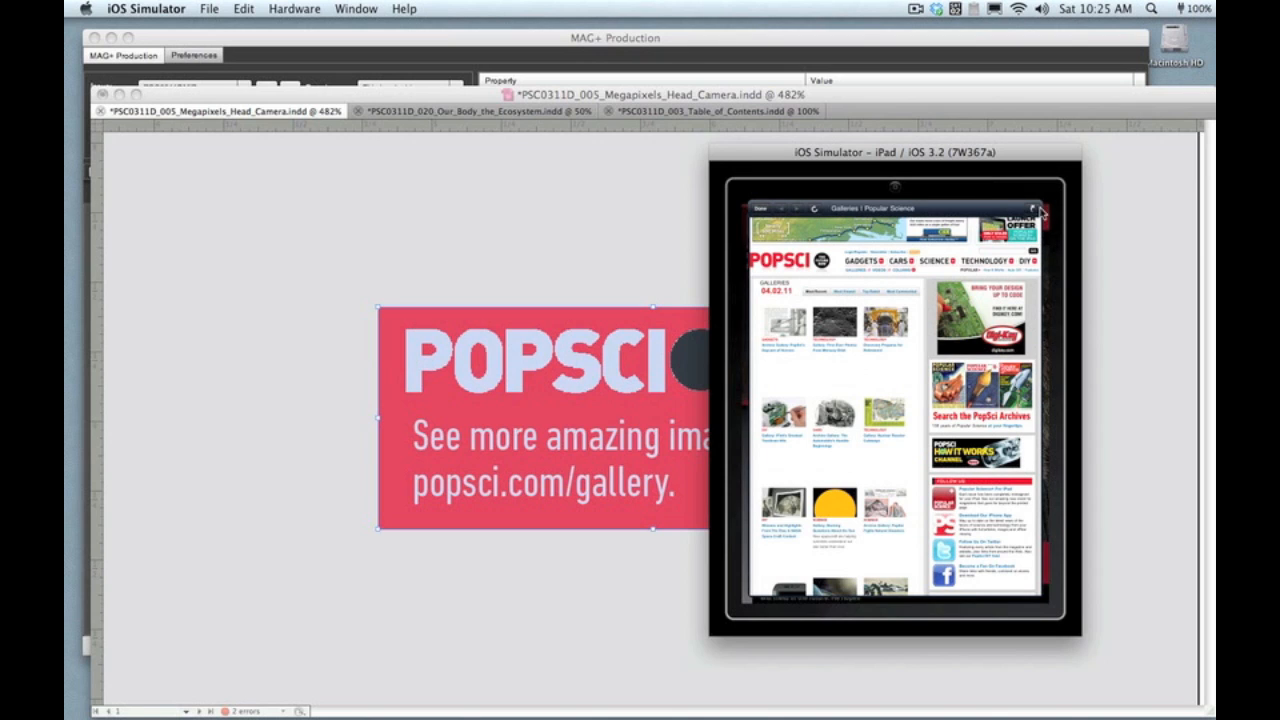
left_click(760, 210)
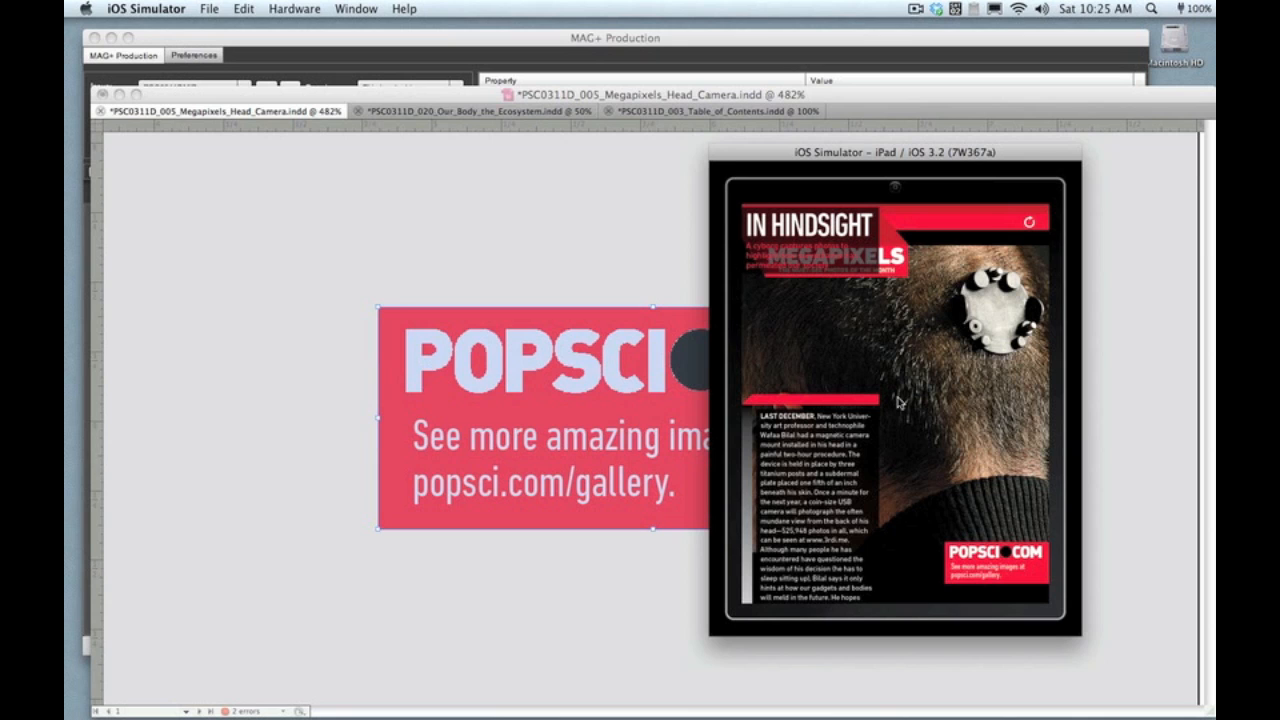
Return to InDesign and, in the PSC0311D_003_Table_of_Contents document, add a link hotspot over the In Hindsight block under Megapixels.
left_click(638, 281)
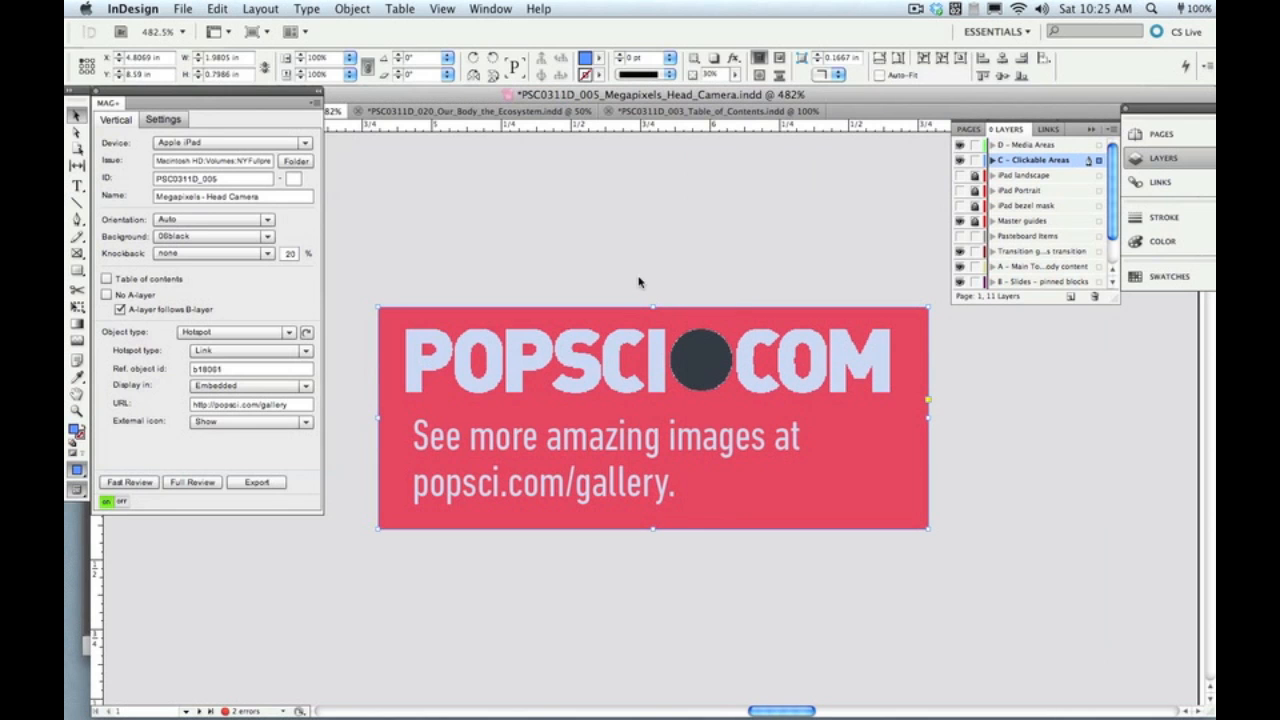
left_click(670, 112)
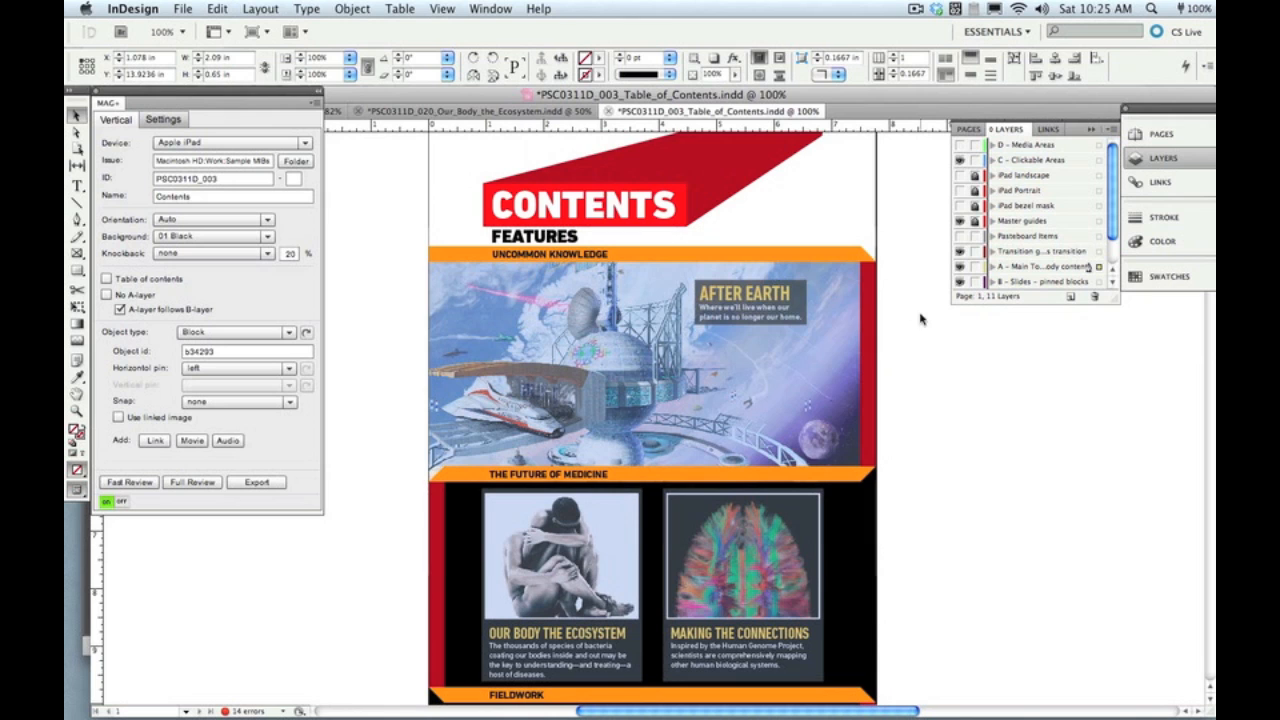
scroll(921, 319, "down", 10)
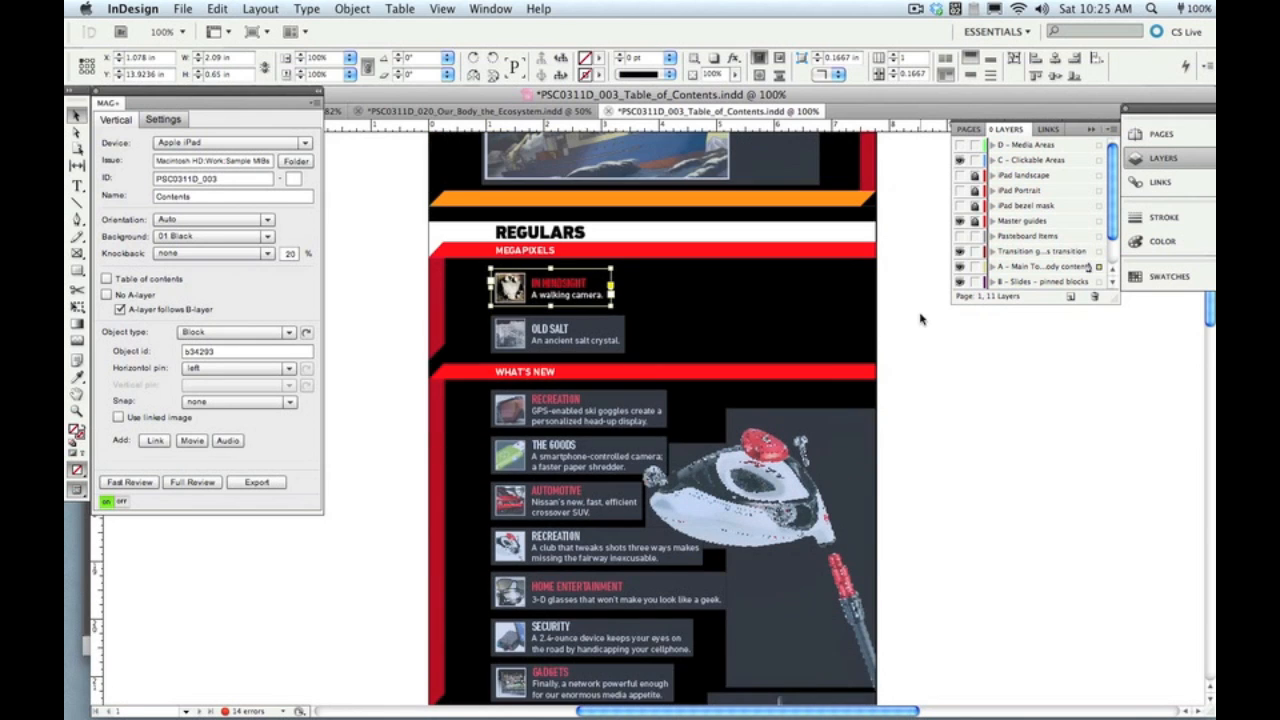
scroll(921, 319, "up", 5)
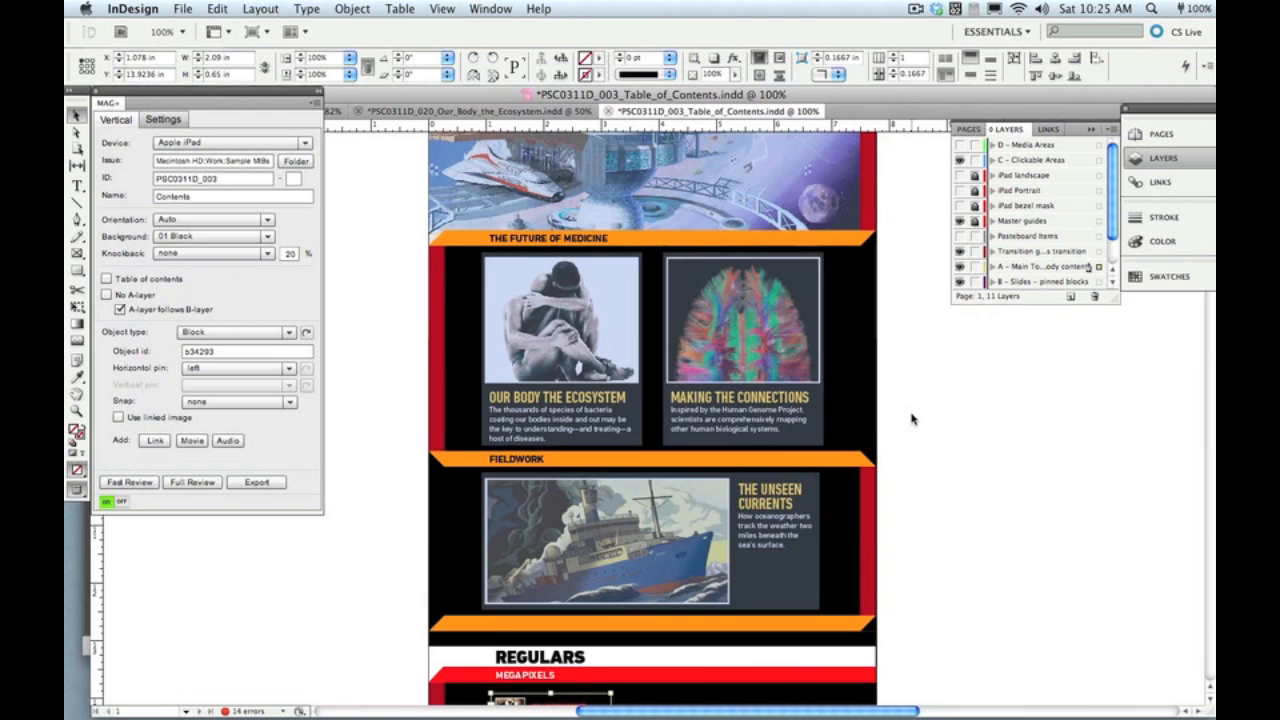
scroll(912, 419, "down", 4)
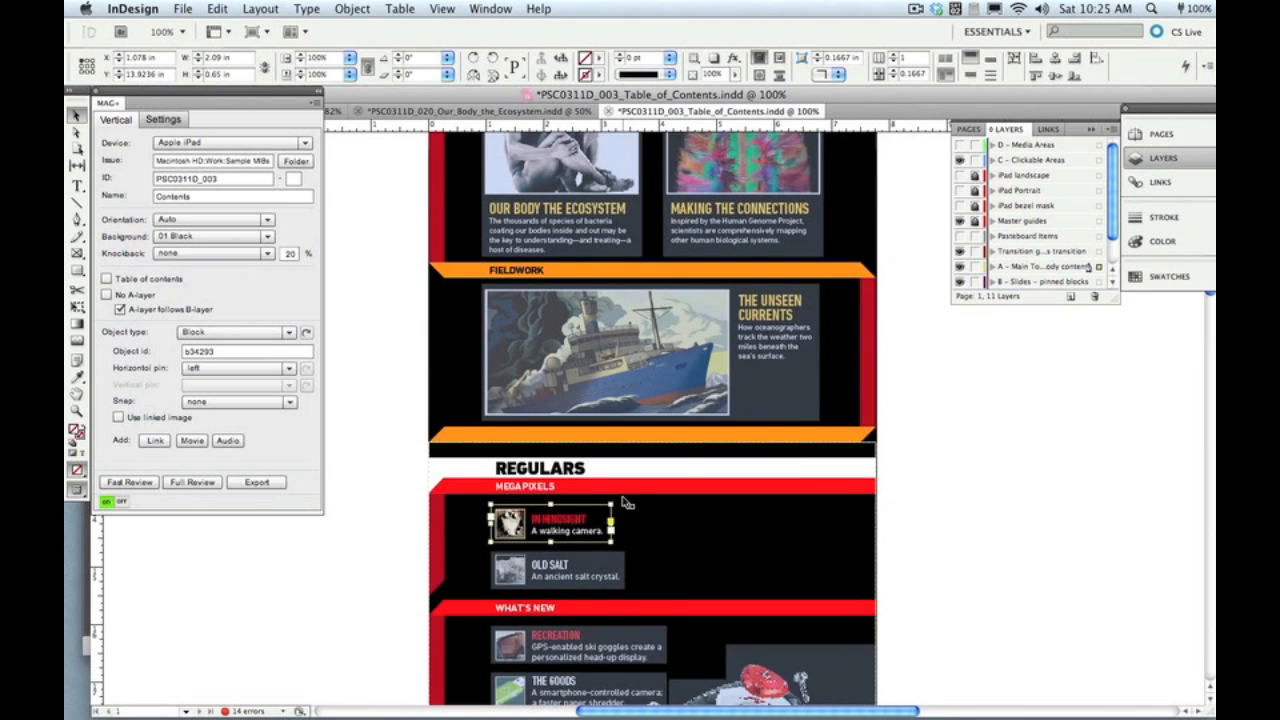
key("super+equal")
key("super+equal")
key("super+equal")
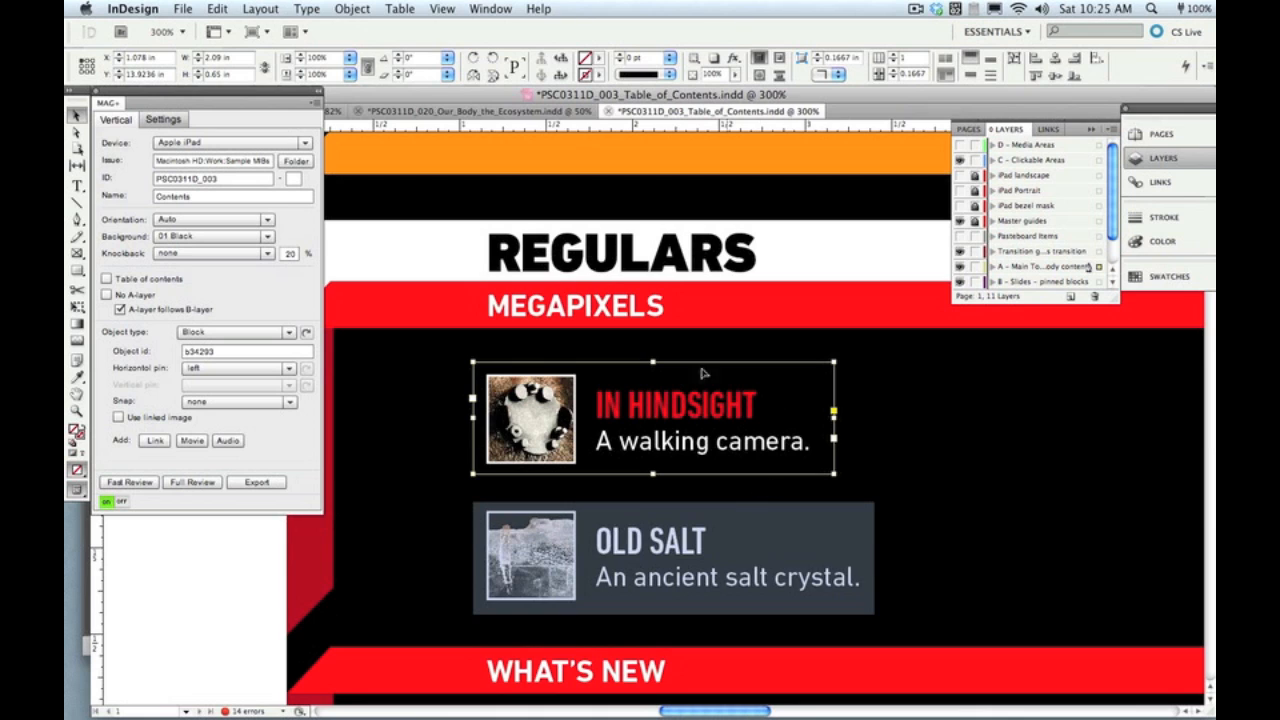
left_click(150, 449)
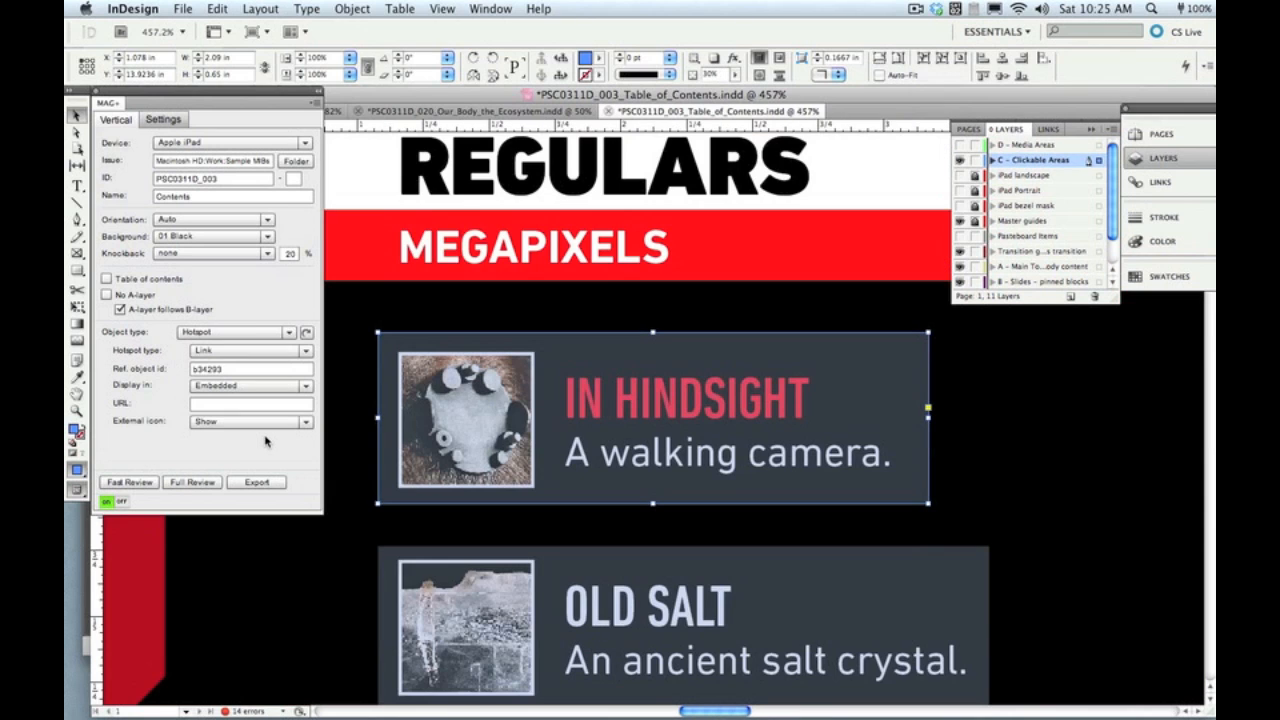
Change the In Hindsight hotspot to a Jump Link targeting the Megapixels - Head Camera vertical, leaving its object id empty.
left_click(258, 351)
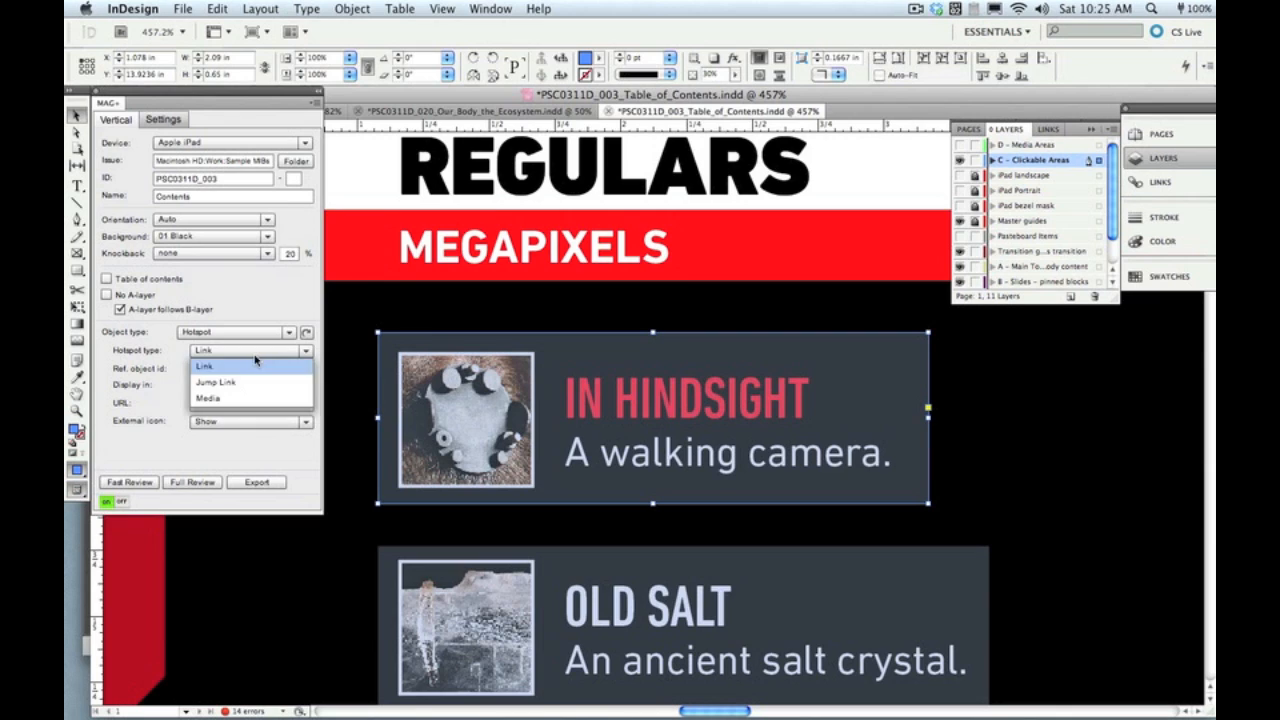
left_click(249, 384)
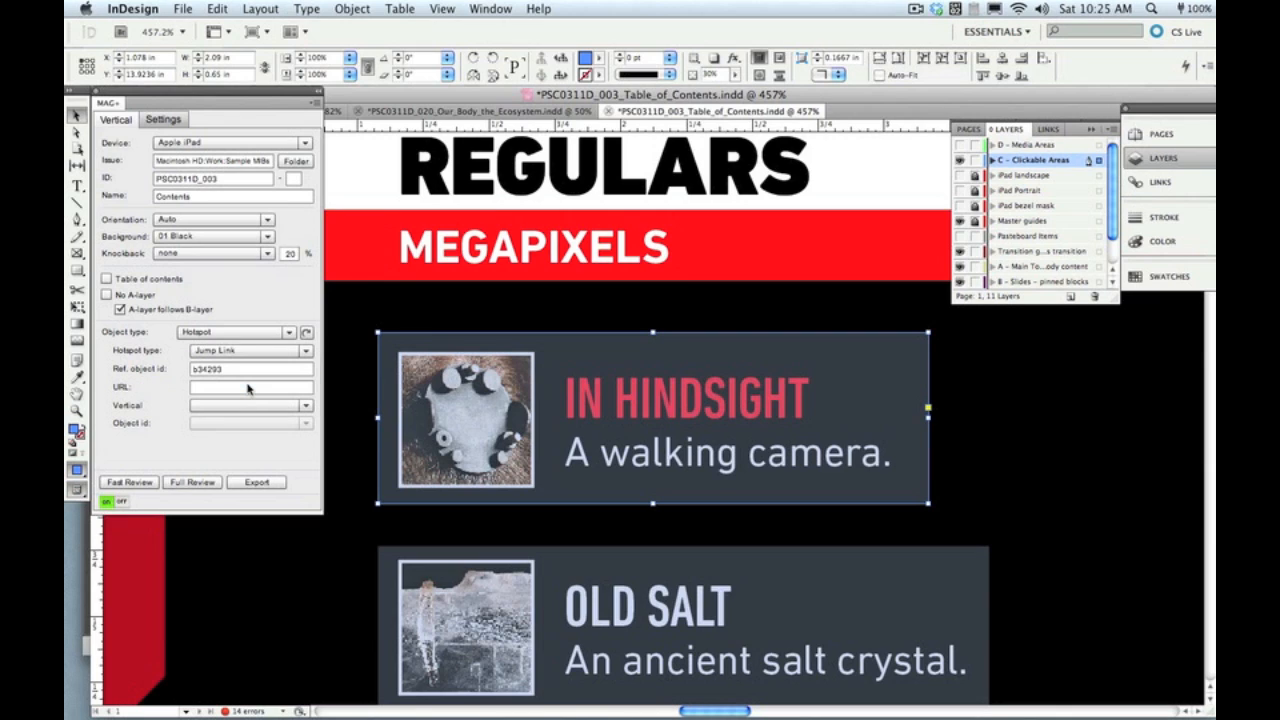
left_click(306, 408)
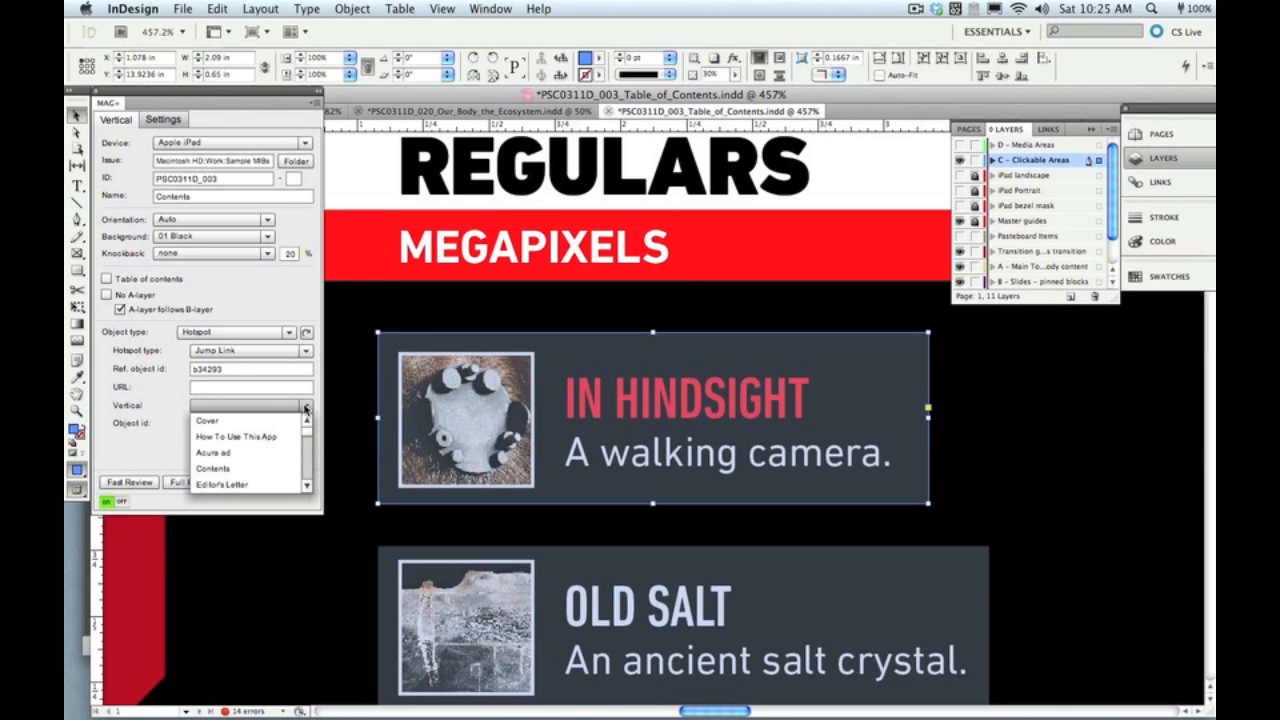
left_click(278, 297)
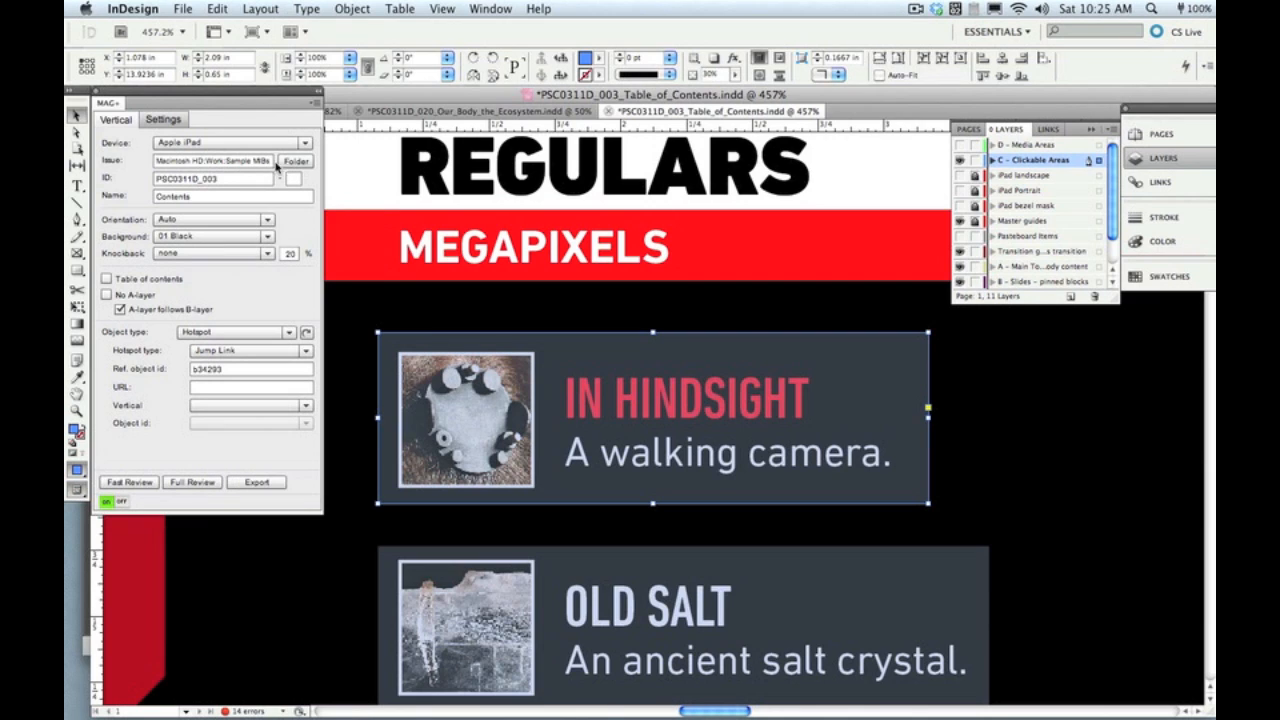
left_click(304, 406)
scroll(300, 450, "down", 3)
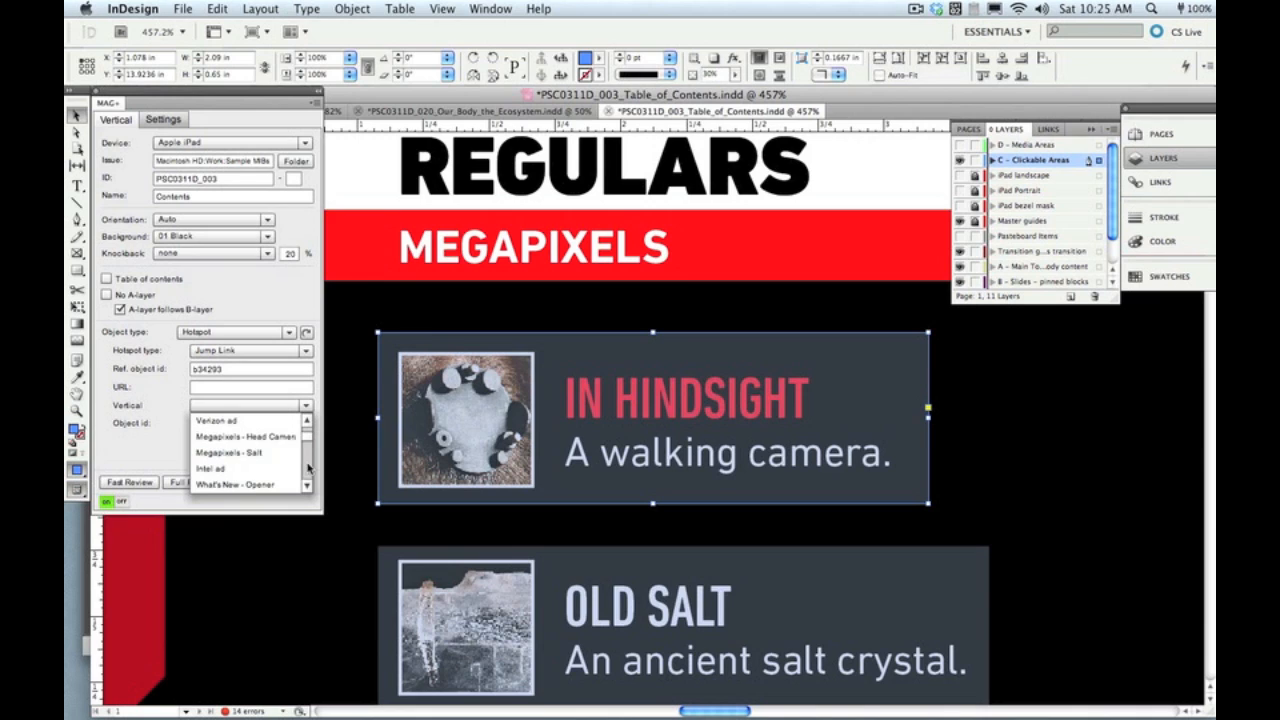
left_click(286, 437)
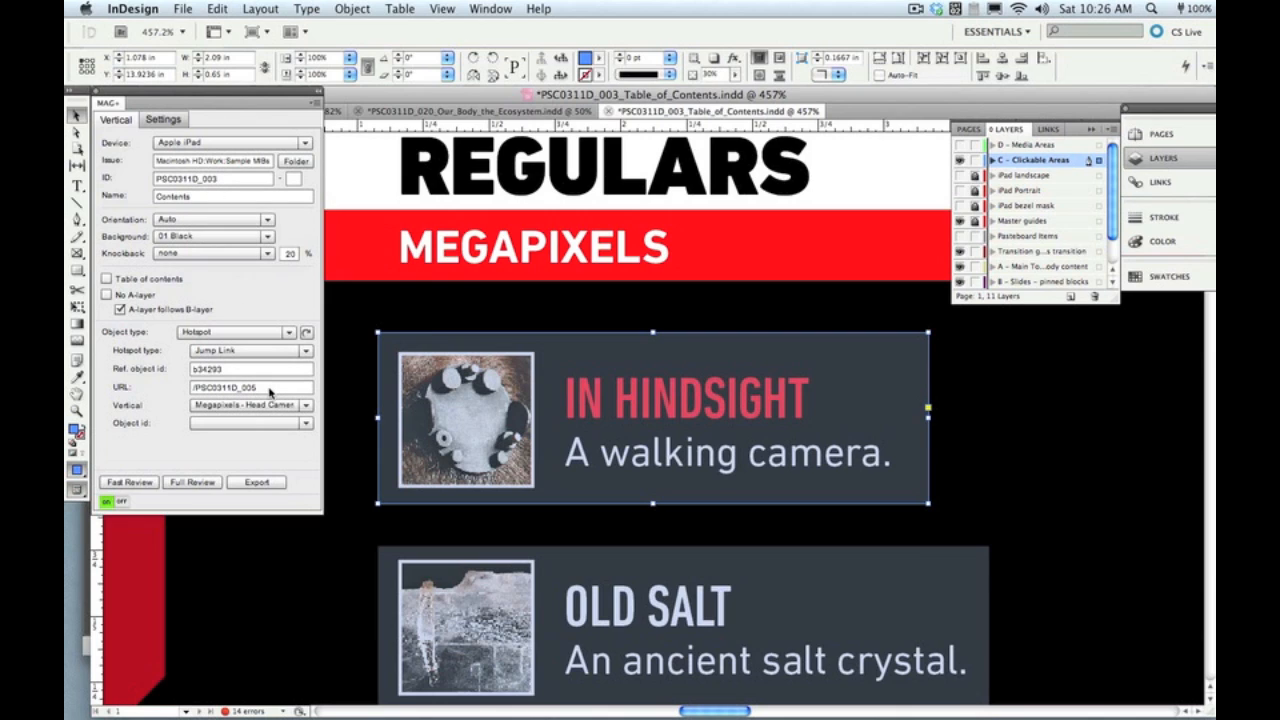
left_click(306, 424)
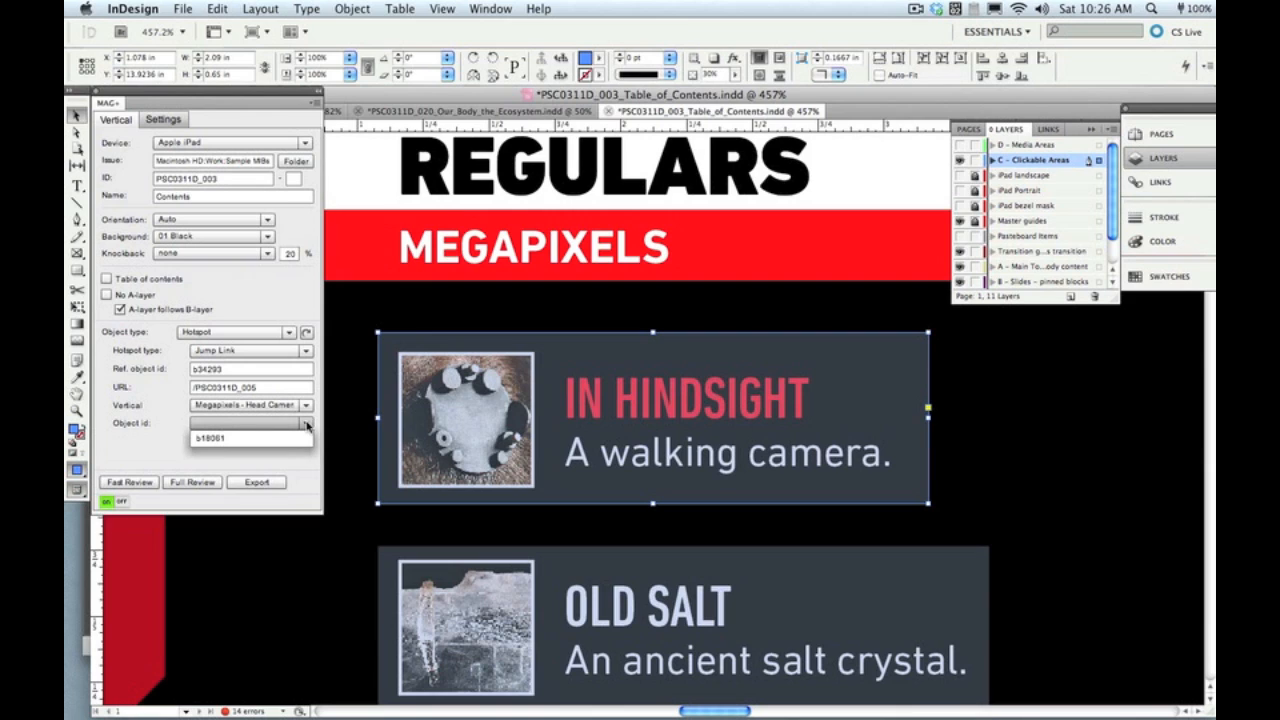
left_click(306, 424)
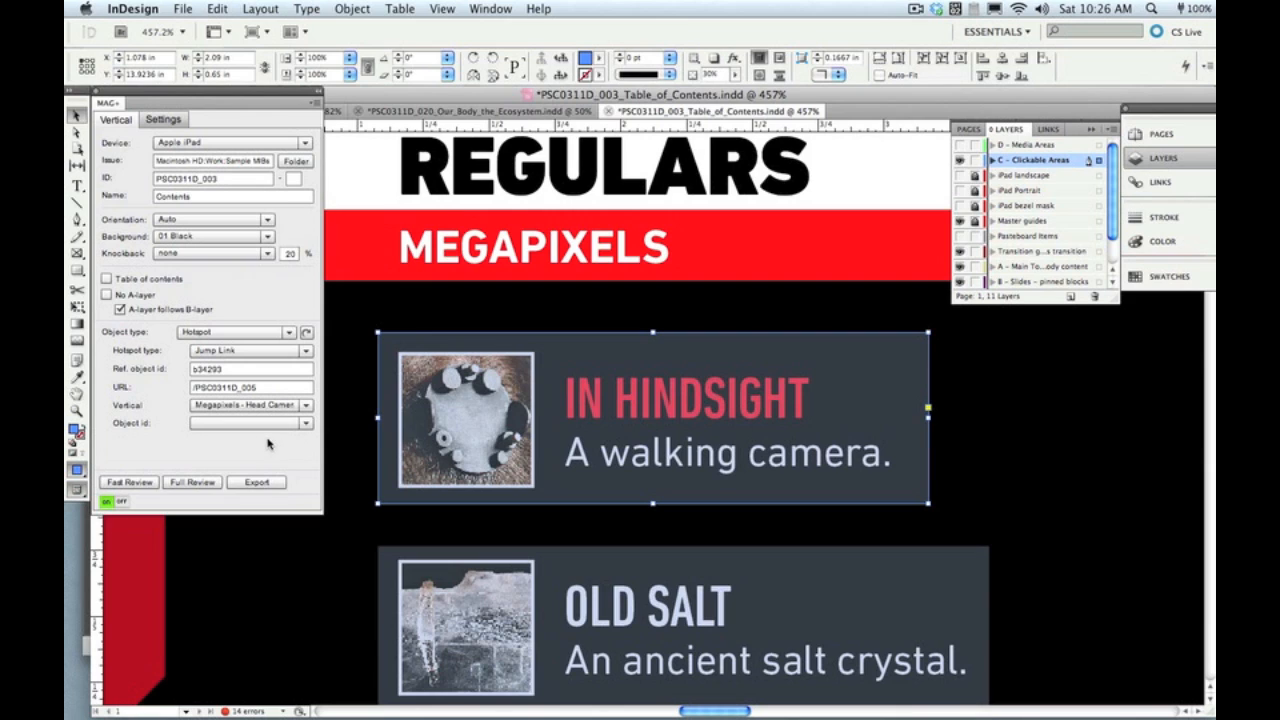
Switch to MAG+ Production and push the selected verticals, including Contents and Megapixels - Head Camera, for review.
mouse_move(533, 700)
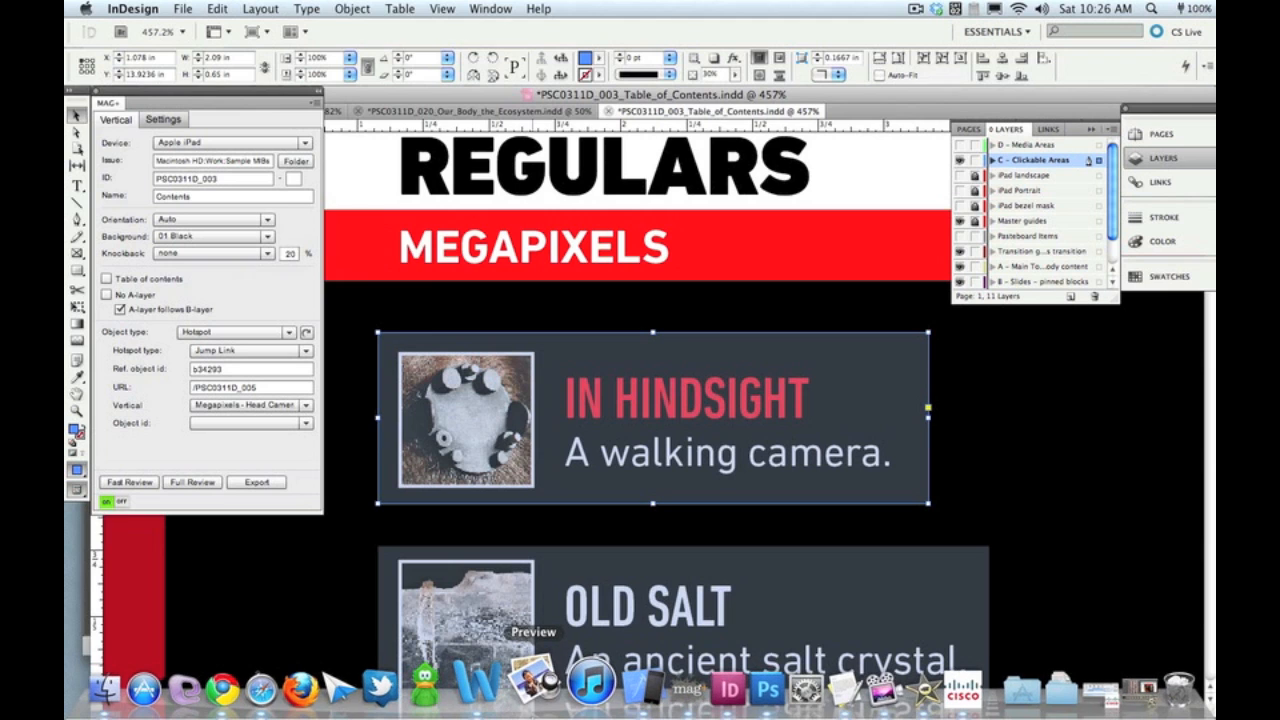
left_click(652, 688)
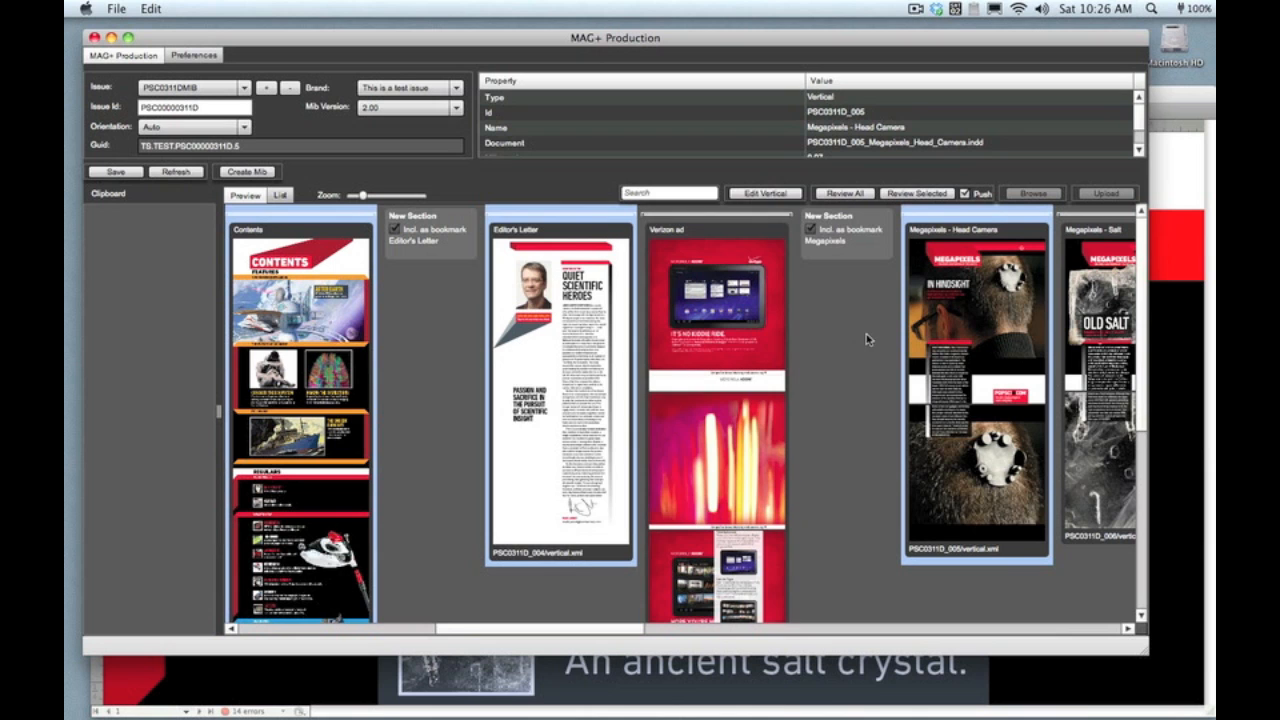
left_click(916, 193)
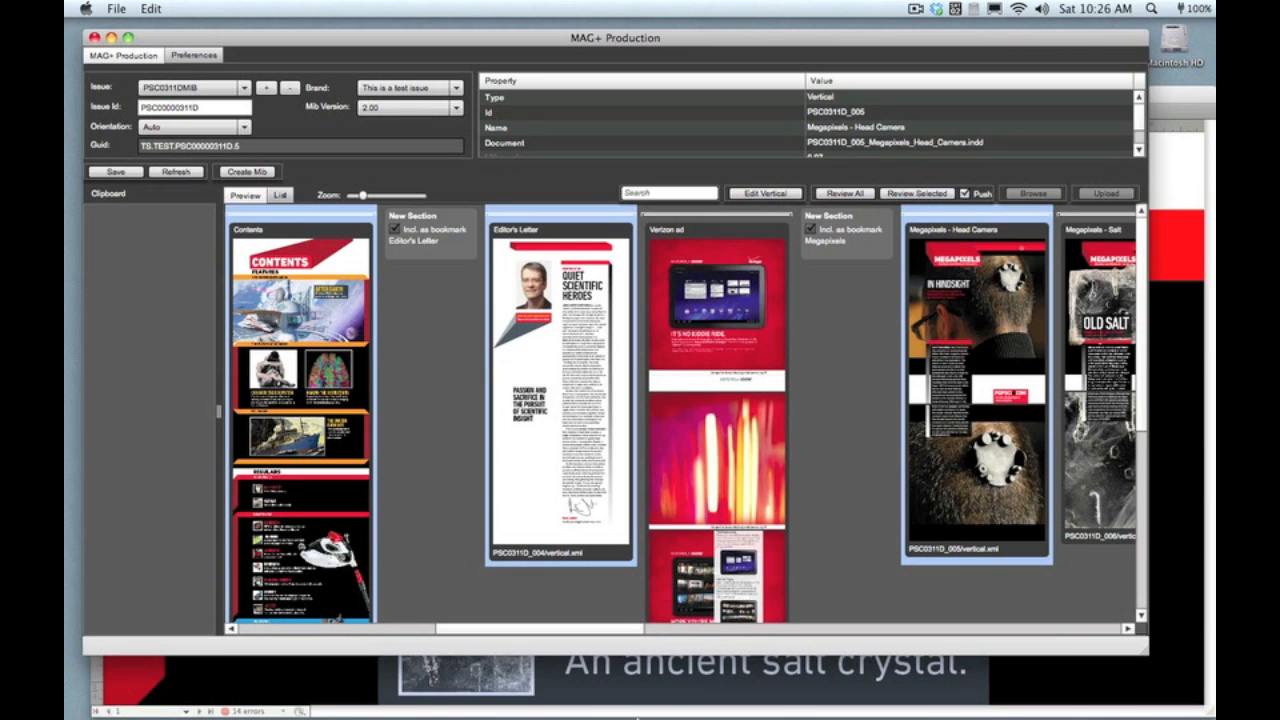
Switch to the iOS Simulator, go to the Contents vertical and test the In Hindsight jump link under Regulars, Megapixels.
left_click(608, 686)
left_click_drag(922, 462, 809, 468)
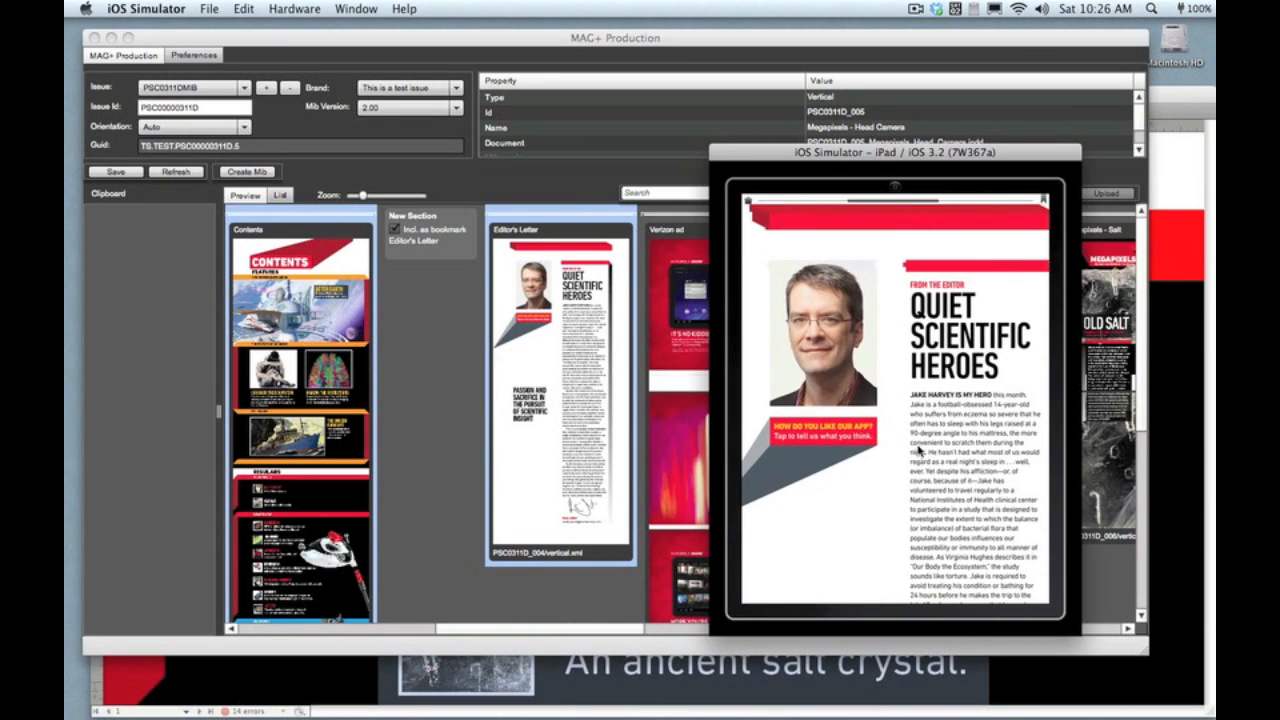
left_click_drag(897, 471, 1012, 469)
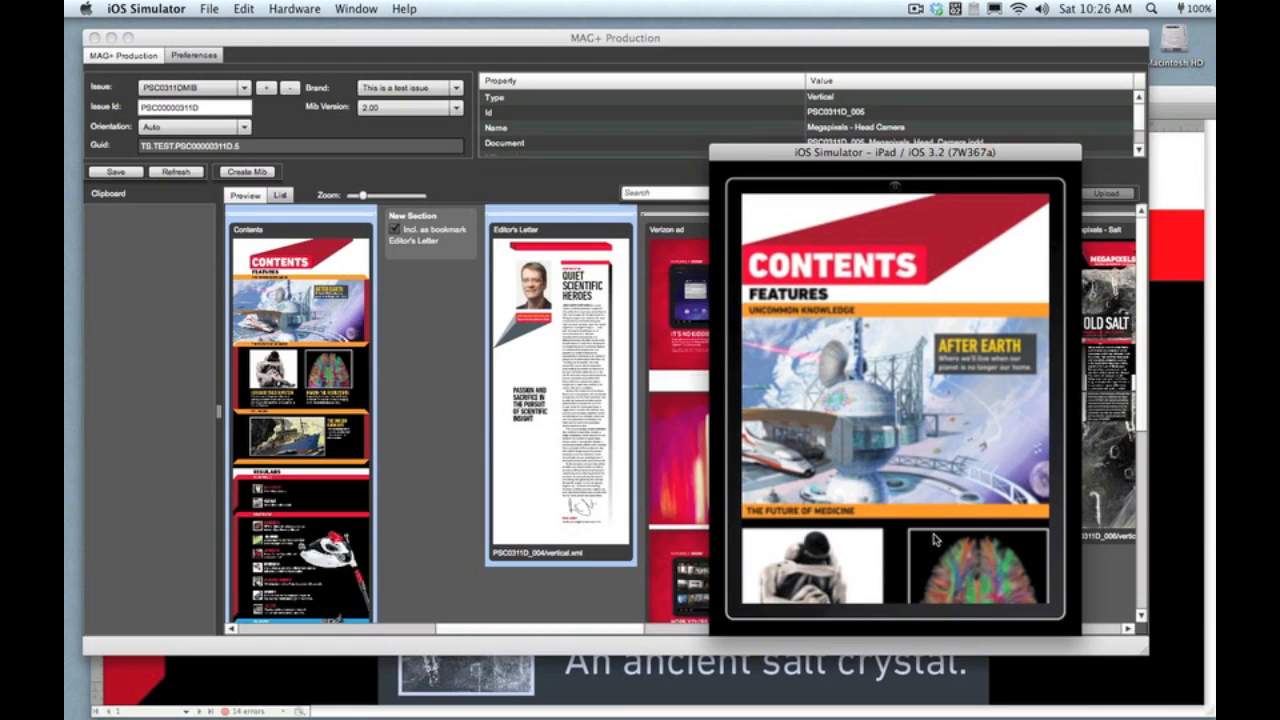
left_click_drag(937, 540, 907, 405)
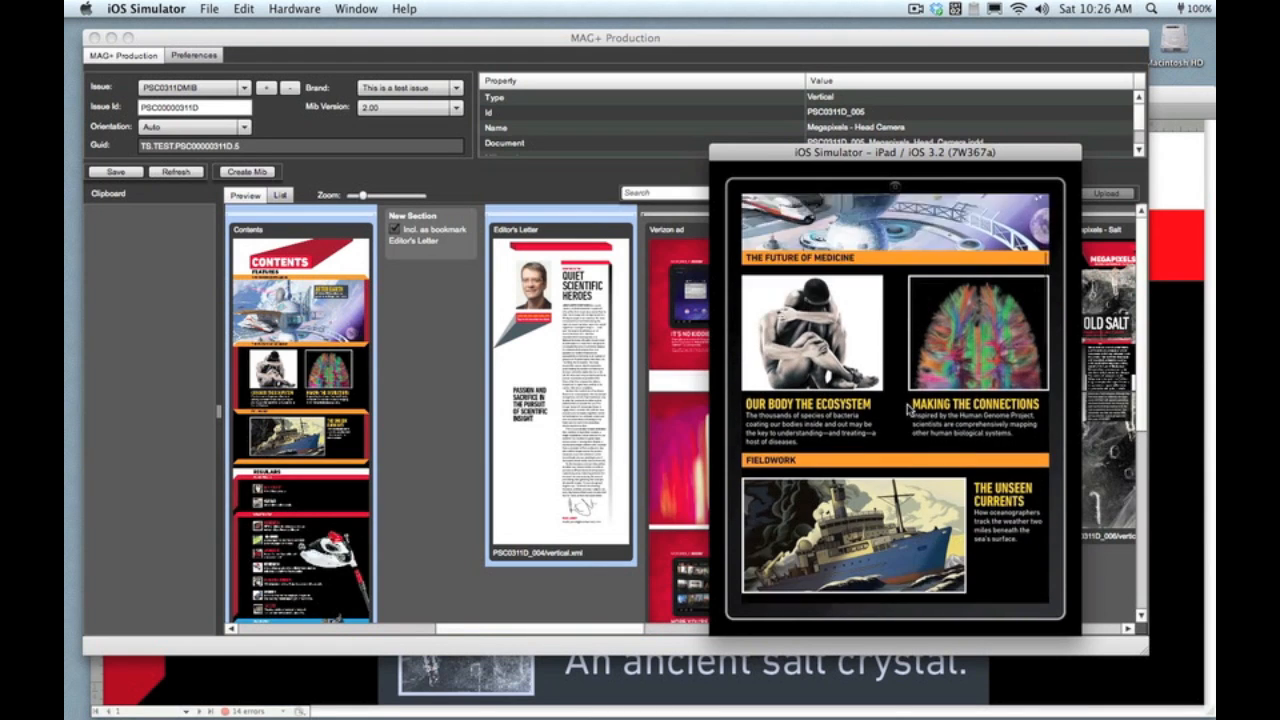
left_click_drag(900, 525, 885, 405)
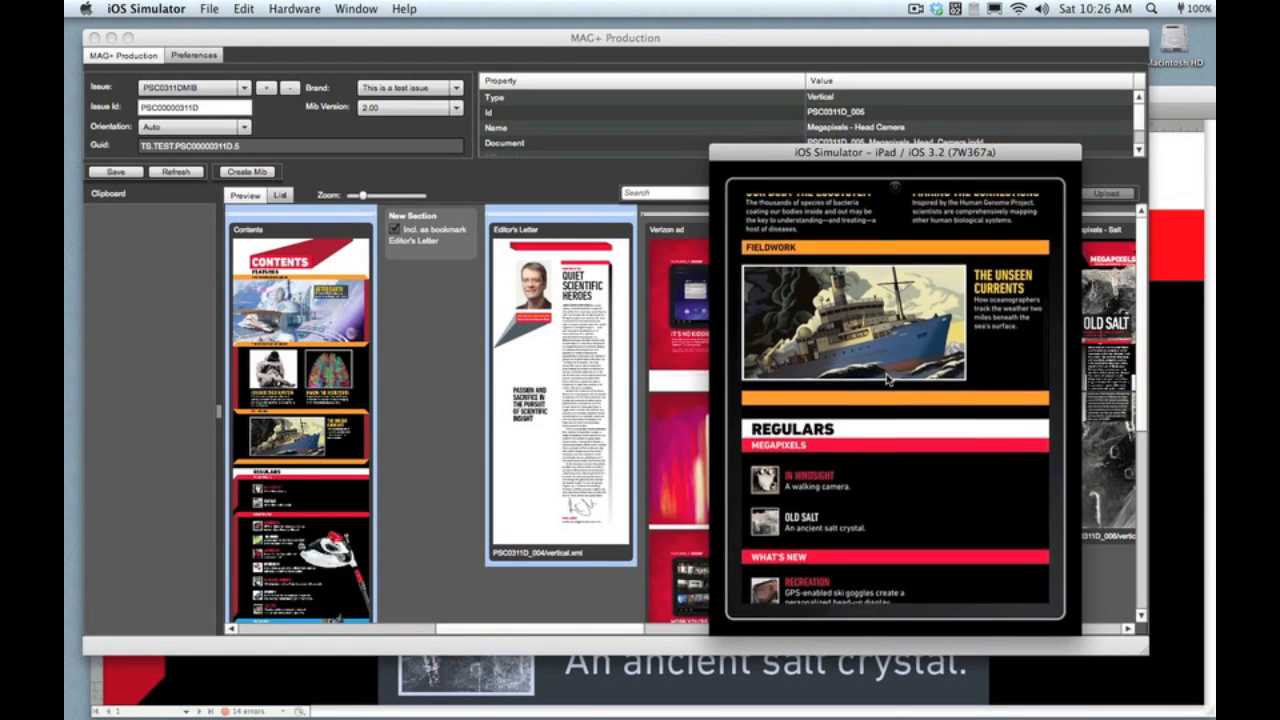
left_click(816, 481)
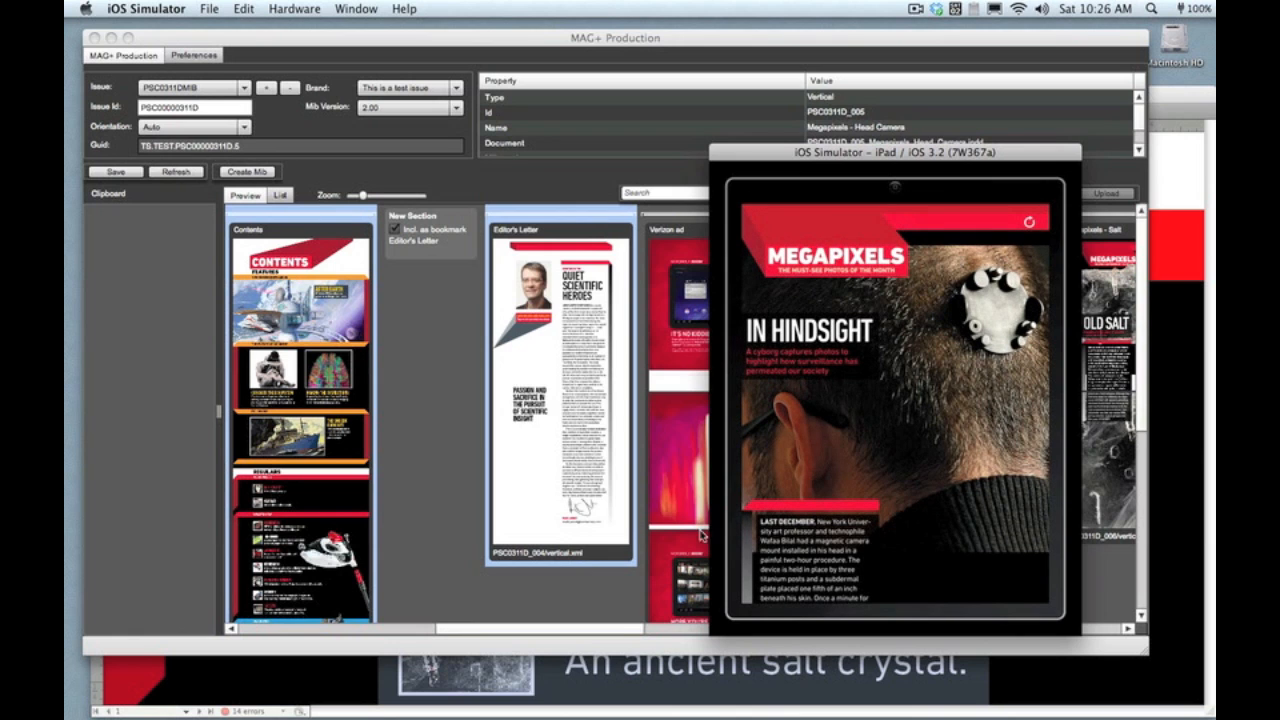
Return to InDesign and go to the end of the article on page 5 of the PSC0311D_020_Our_Body_the_Ecosystem document.
left_click(591, 700)
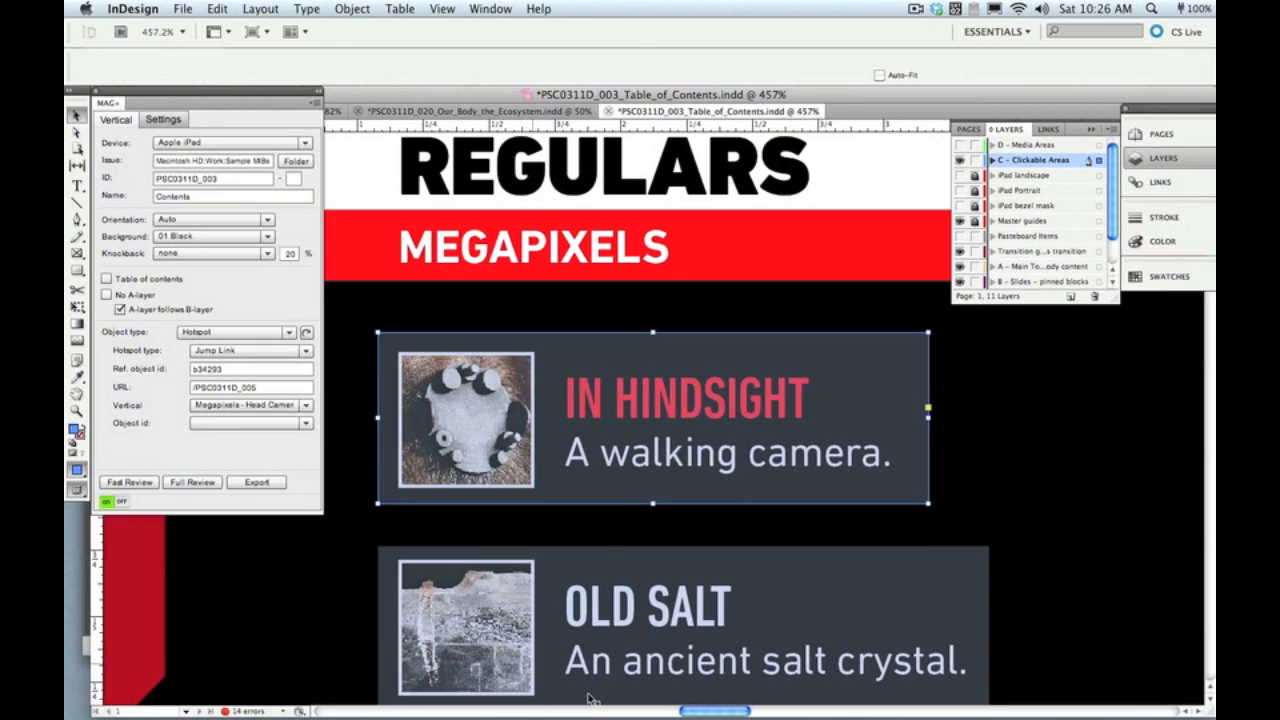
left_click(543, 112)
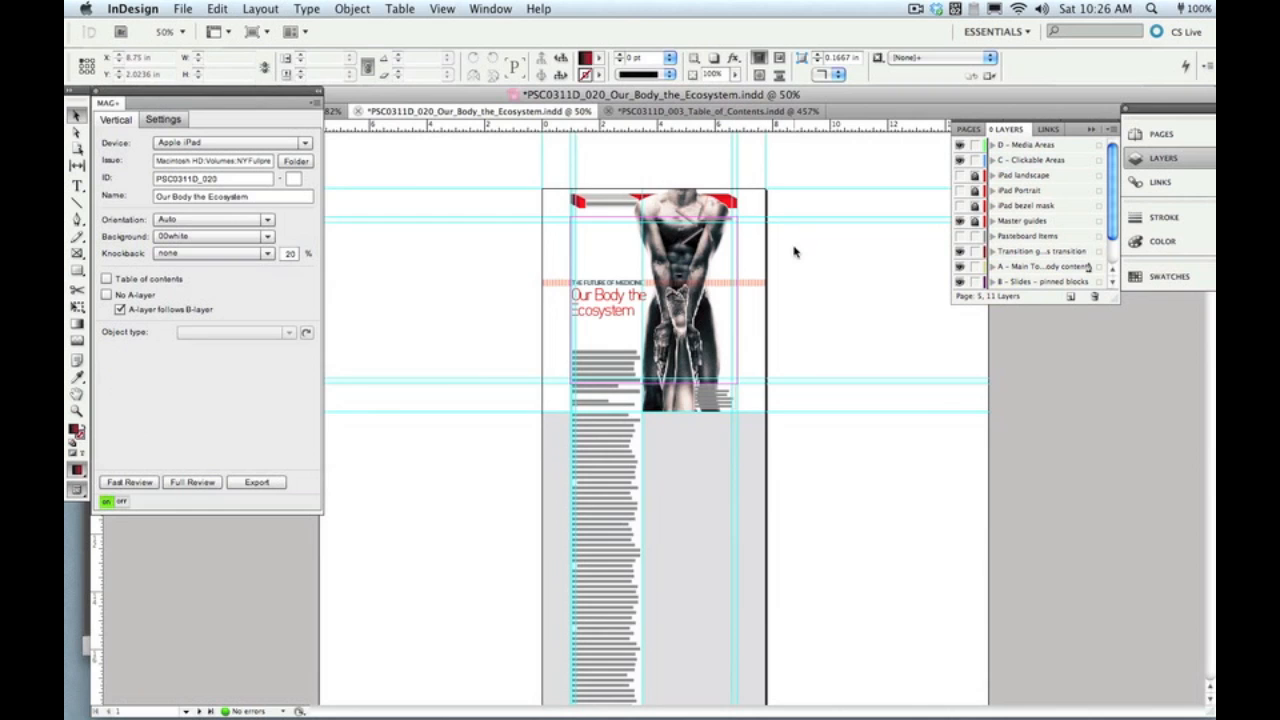
left_click(1176, 136)
mouse_move(1114, 250)
left_mouse_down()
mouse_move(1114, 208)
mouse_move(1111, 260)
left_mouse_up()
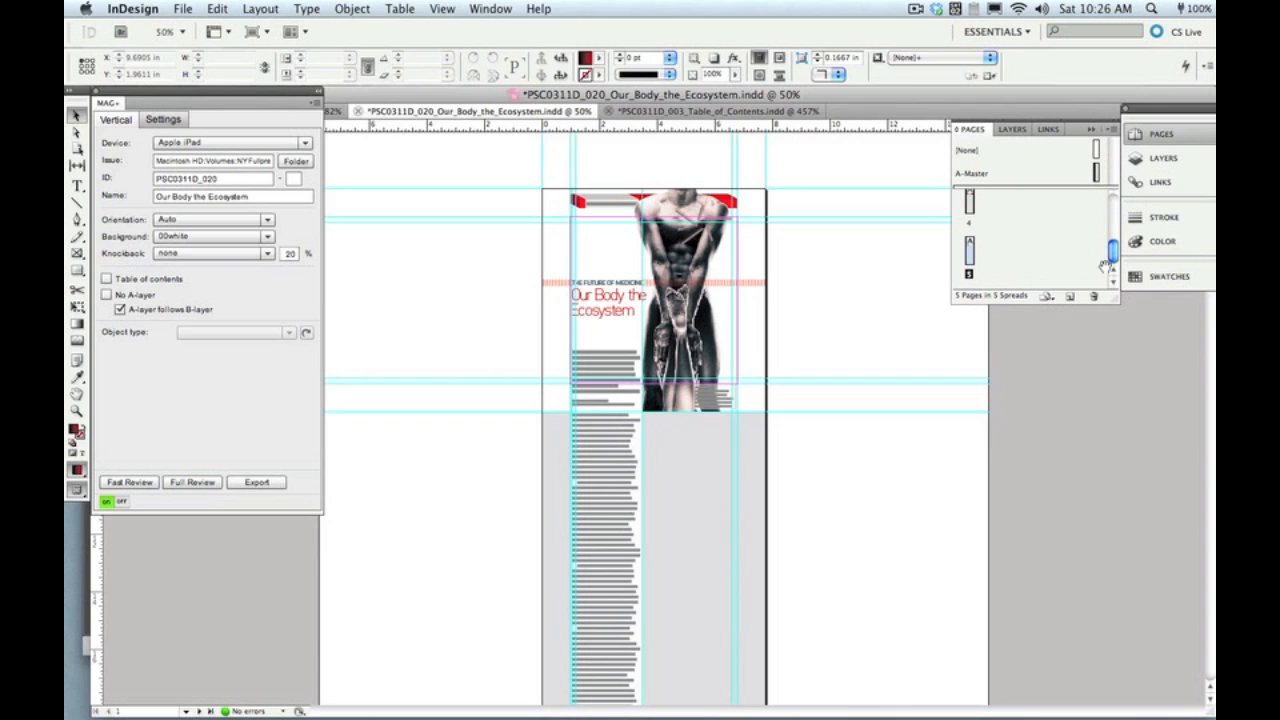
double_click(969, 255)
scroll(810, 321, "down", 10)
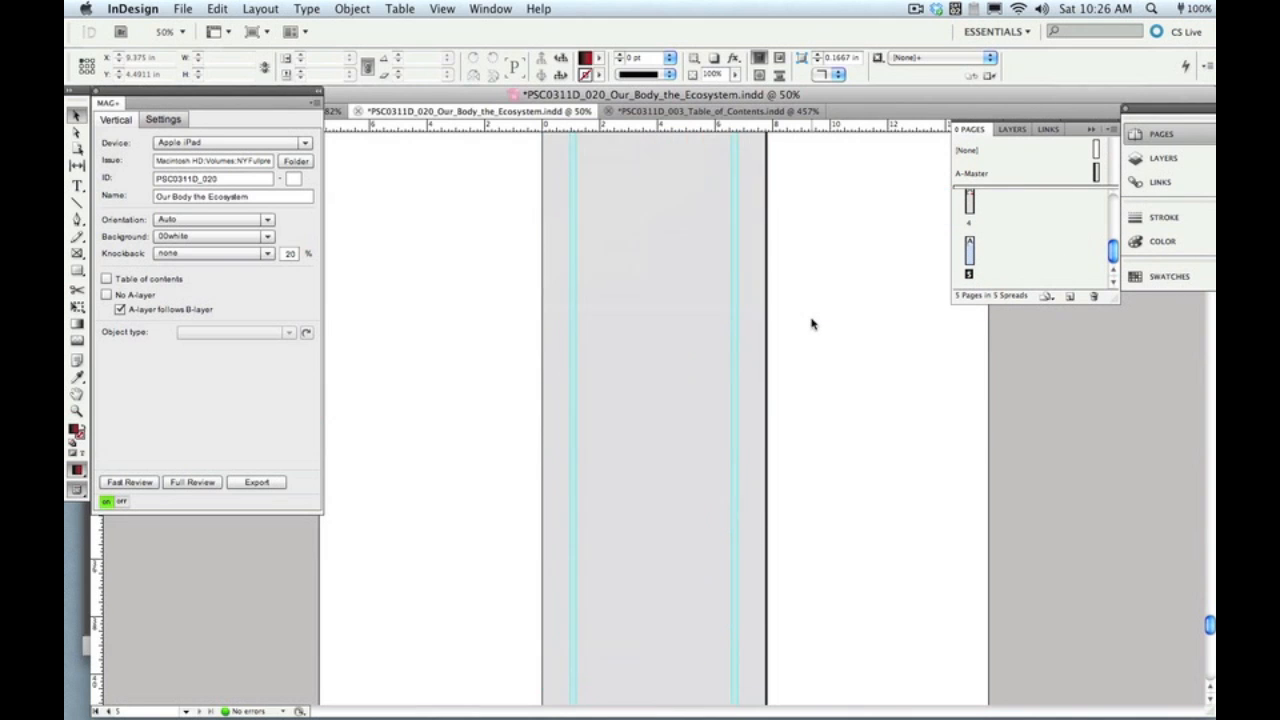
scroll(811, 323, "up", 3)
key("super+equal")
key("super+equal")
key("super+equal")
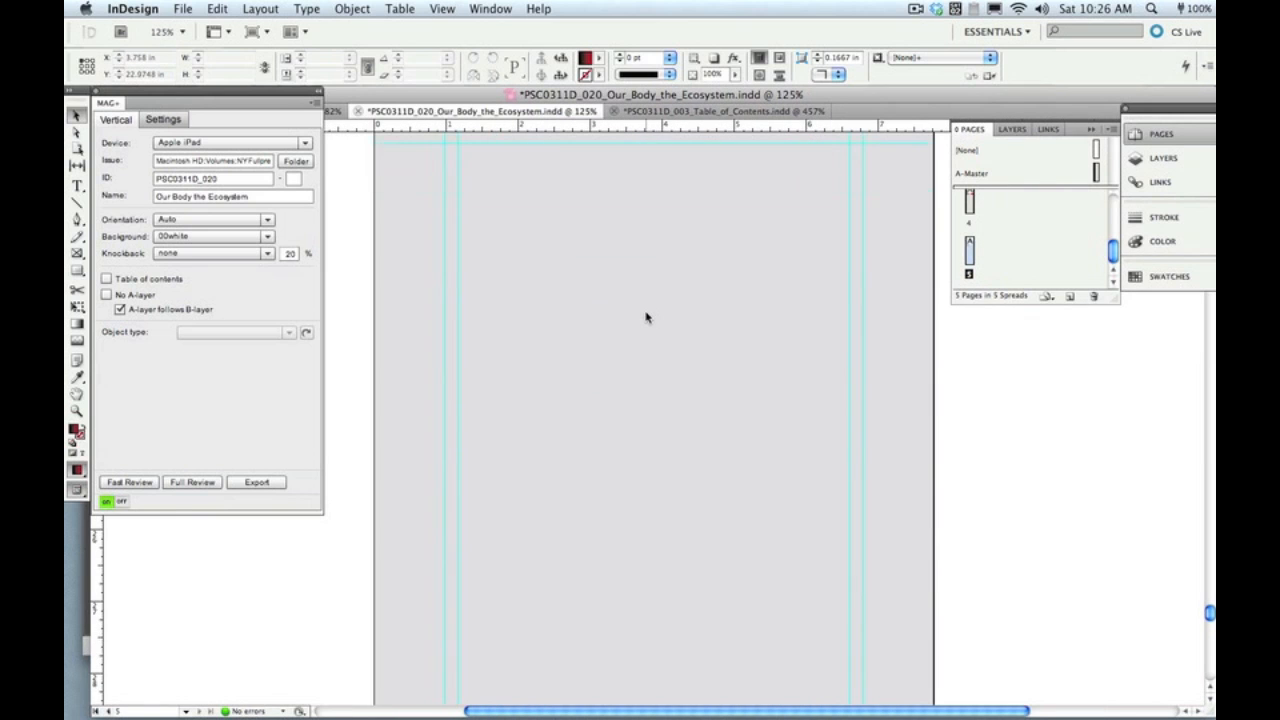
scroll(646, 317, "up", 5)
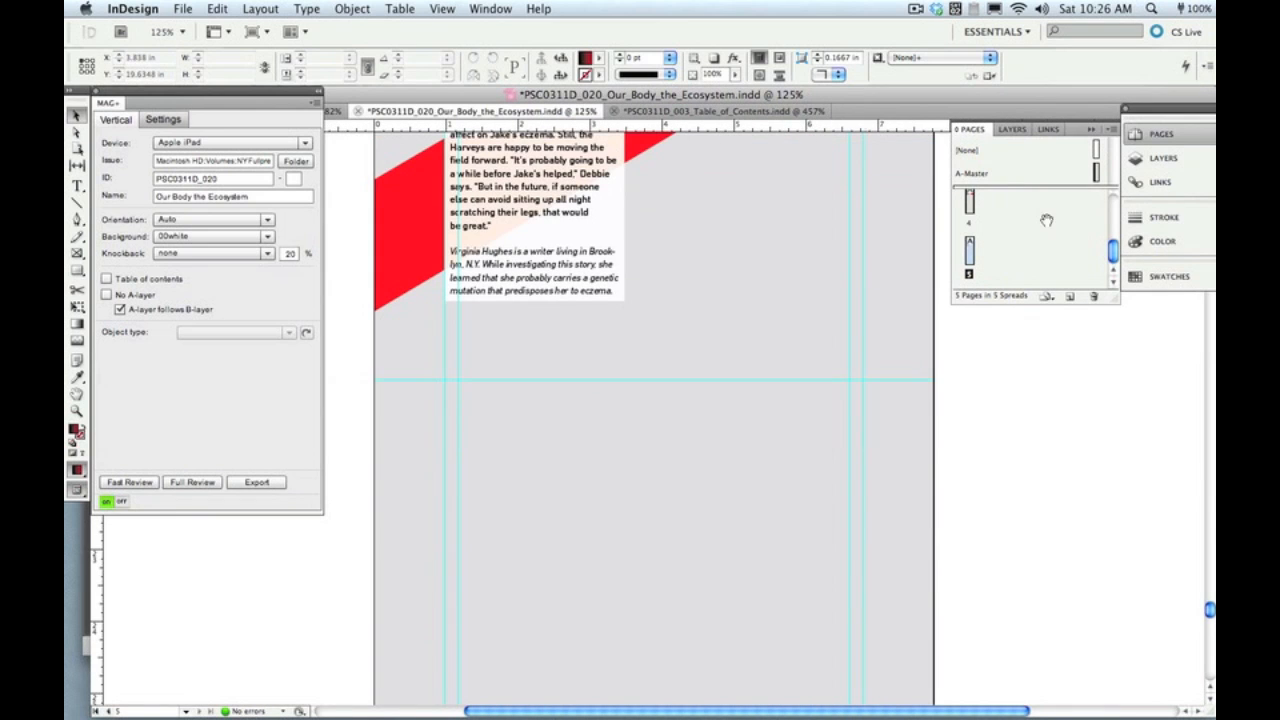
Add a text frame of about 2.2 by 0.5 in below the closing author note, reading RETURN TO TOP.
left_click(1142, 162)
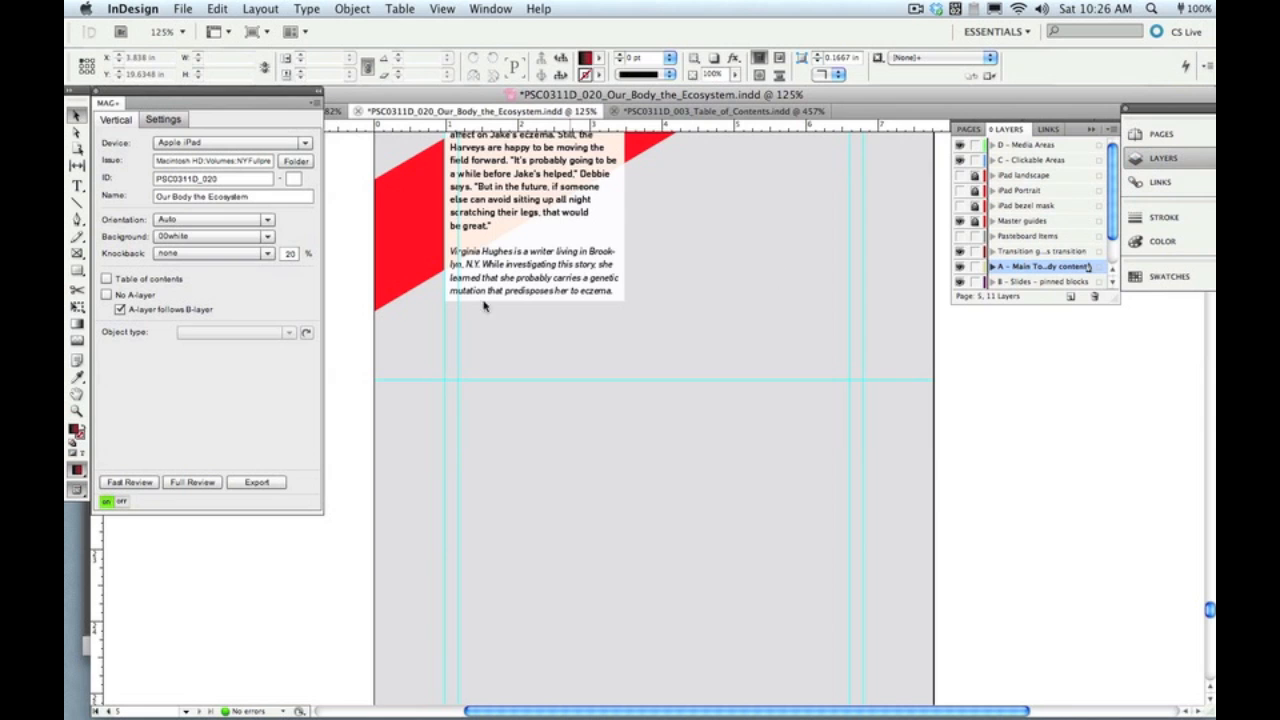
left_click(77, 186)
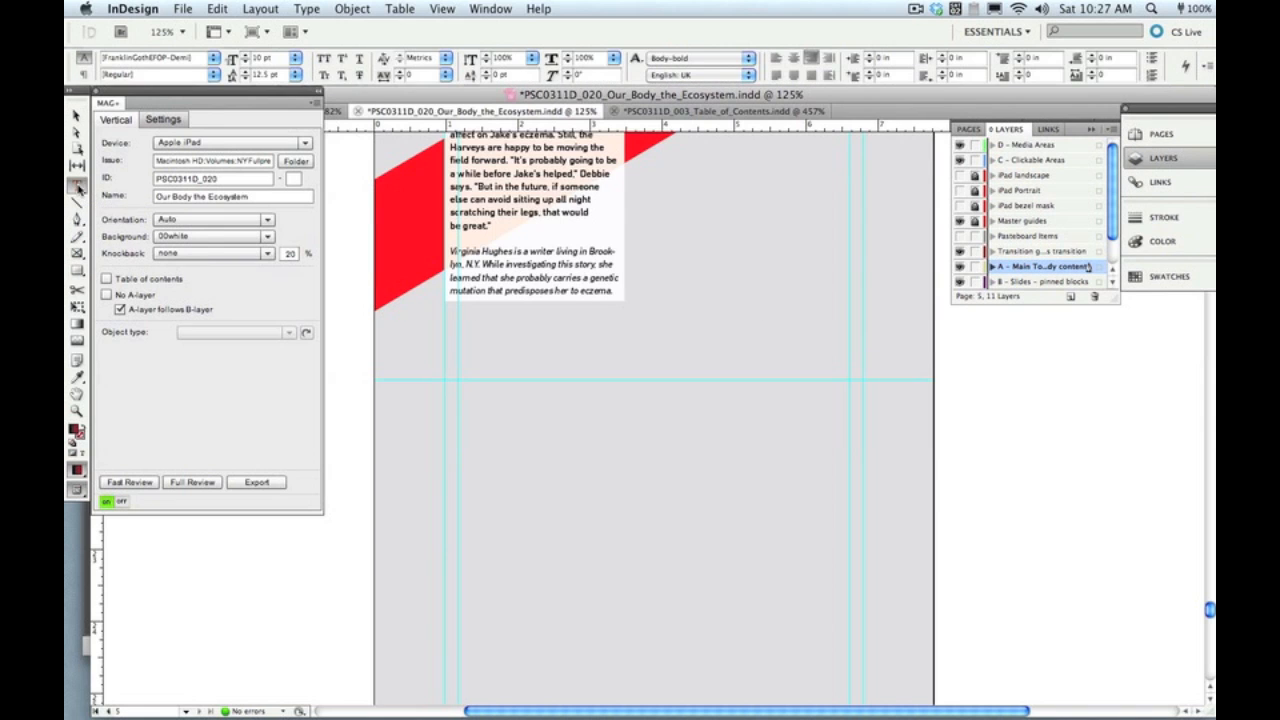
left_click_drag(606, 334, 607, 366)
type("RETURN TO TOP")
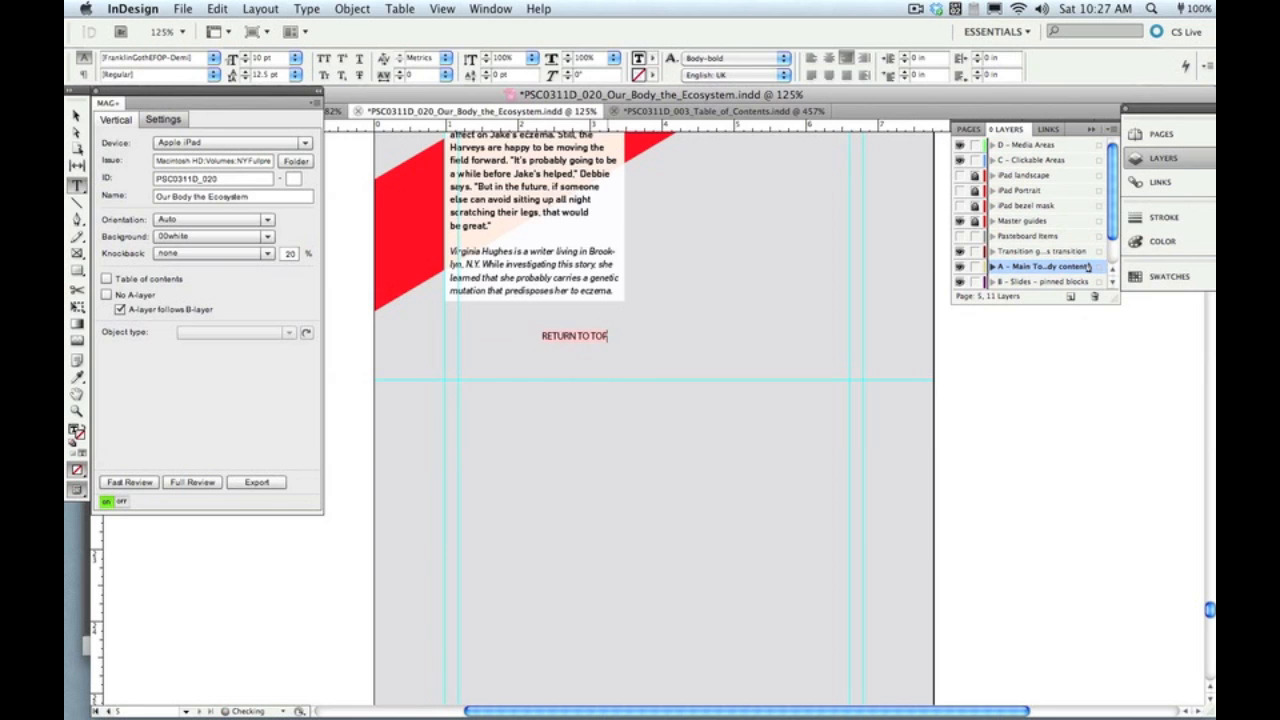
Centre the RETURN TO TOP text and set it in DIN at 15 pt.
key("super+a")
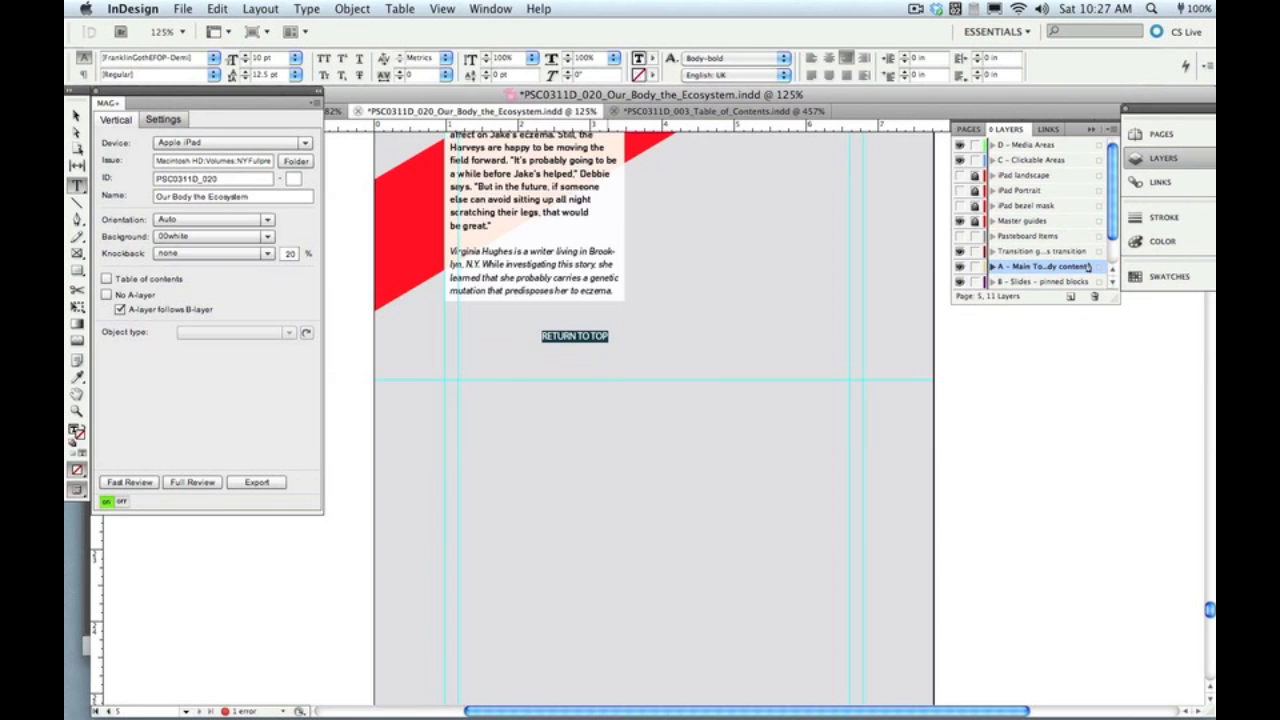
key("super+shift+c")
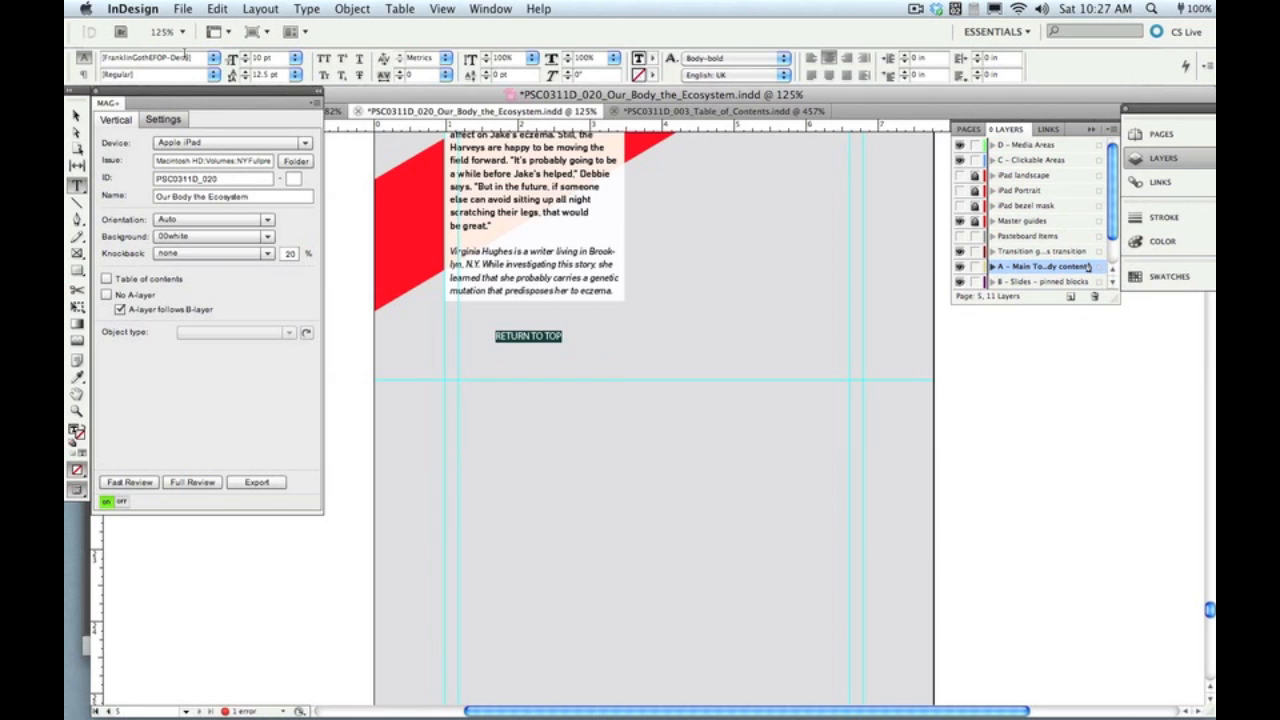
left_click(184, 55)
type("DIN")
key("Return")
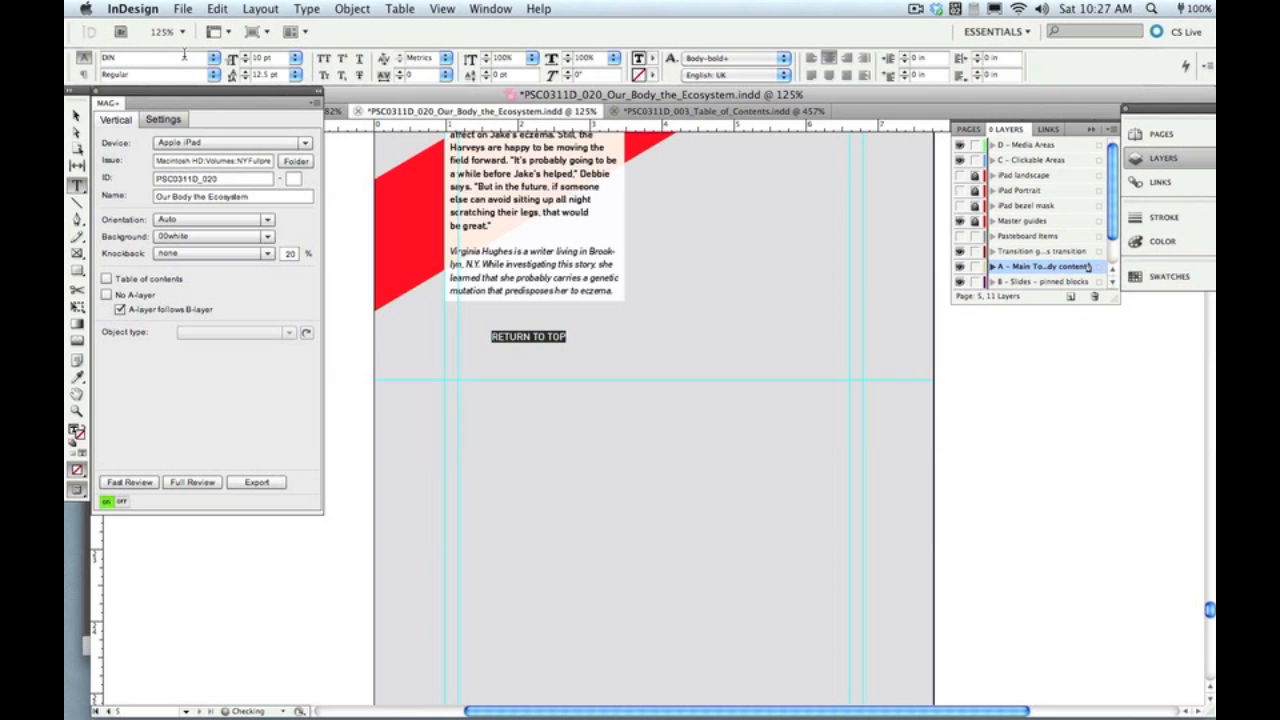
key("super+shift+period")
key("super+shift+period")
key("super+shift+period")
key("super+shift+period")
key("super+shift+period")
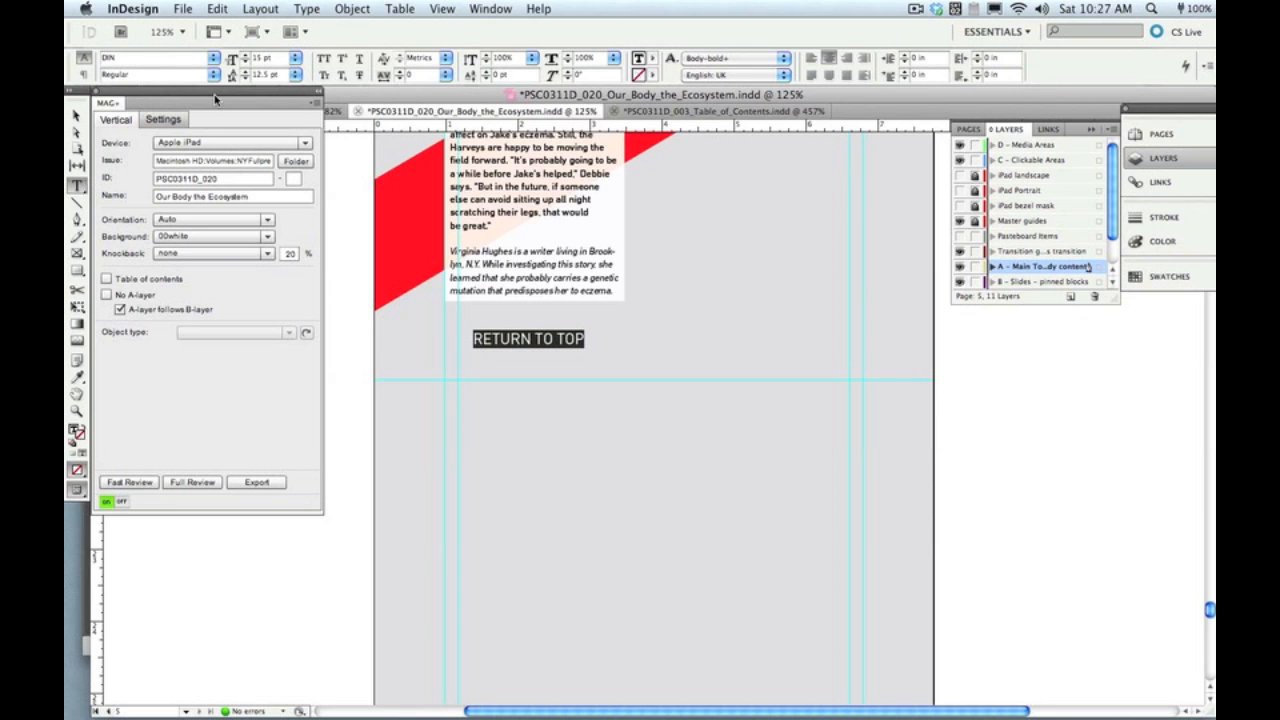
Add a link hotspot over the RETURN TO TOP text frame.
left_click(76, 115)
left_click(490, 355)
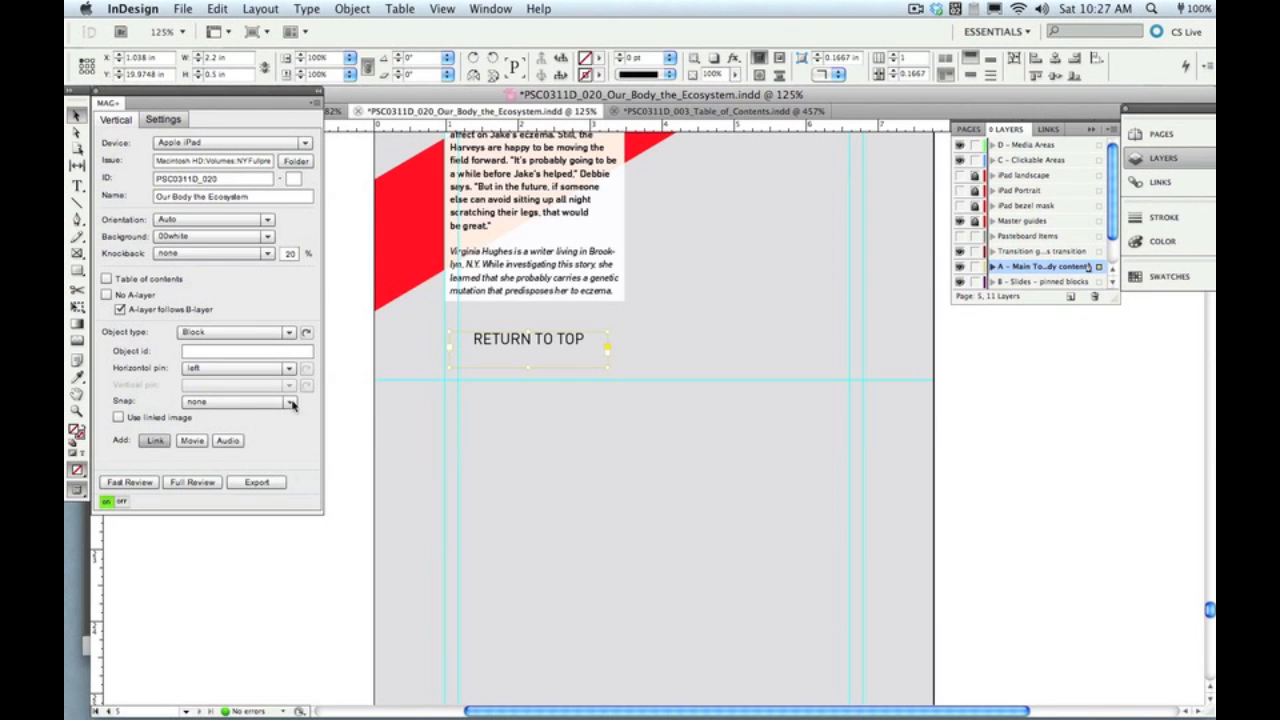
left_click_drag(490, 339, 495, 345)
left_click(168, 441)
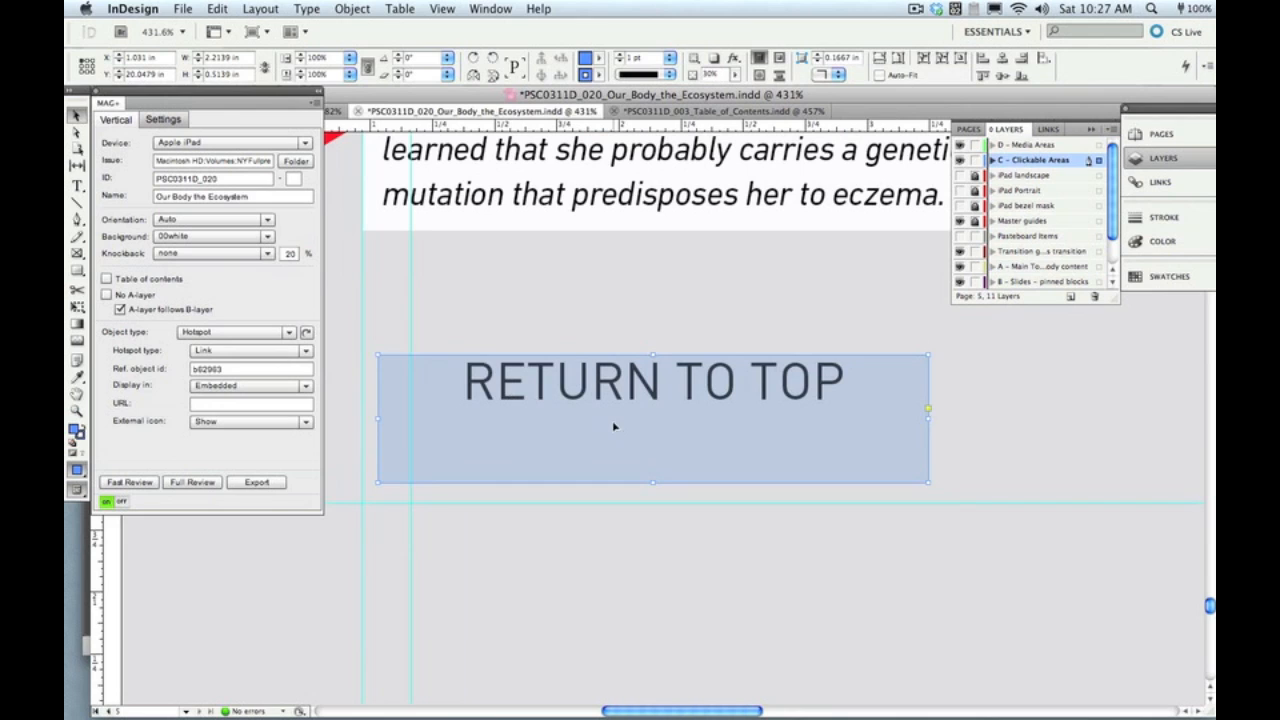
Change the RETURN TO TOP hotspot to a Jump Link with the URL /.
left_click(250, 351)
left_click(255, 381)
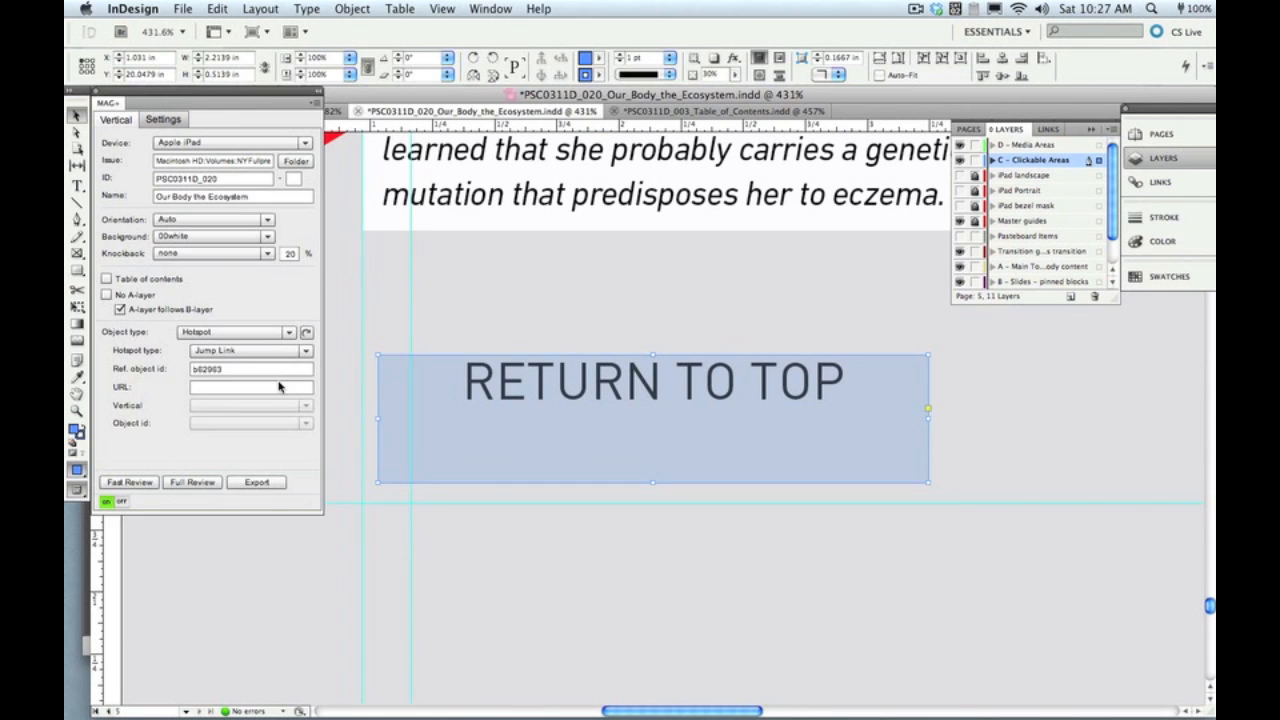
left_click(265, 389)
Run a Fast Review of the article and scroll through it in the iOS Simulator towards the RETURN TO TOP link.
left_click(129, 483)
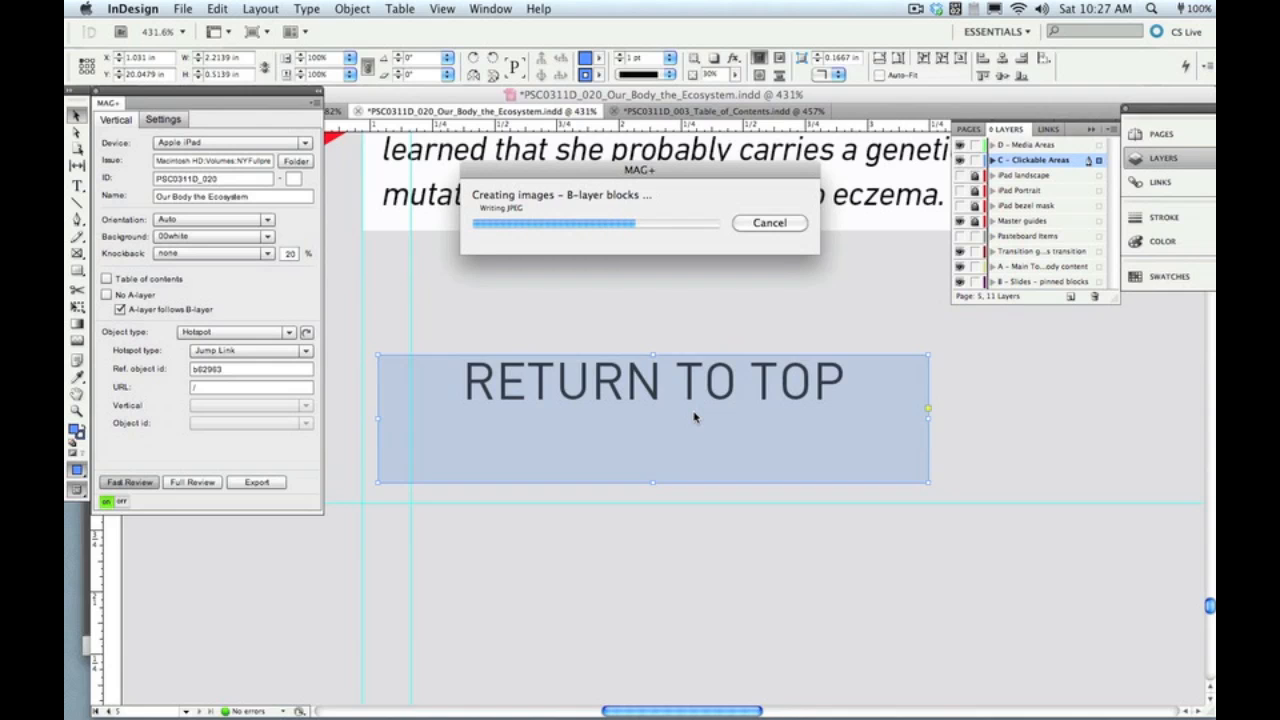
mouse_move(700, 712)
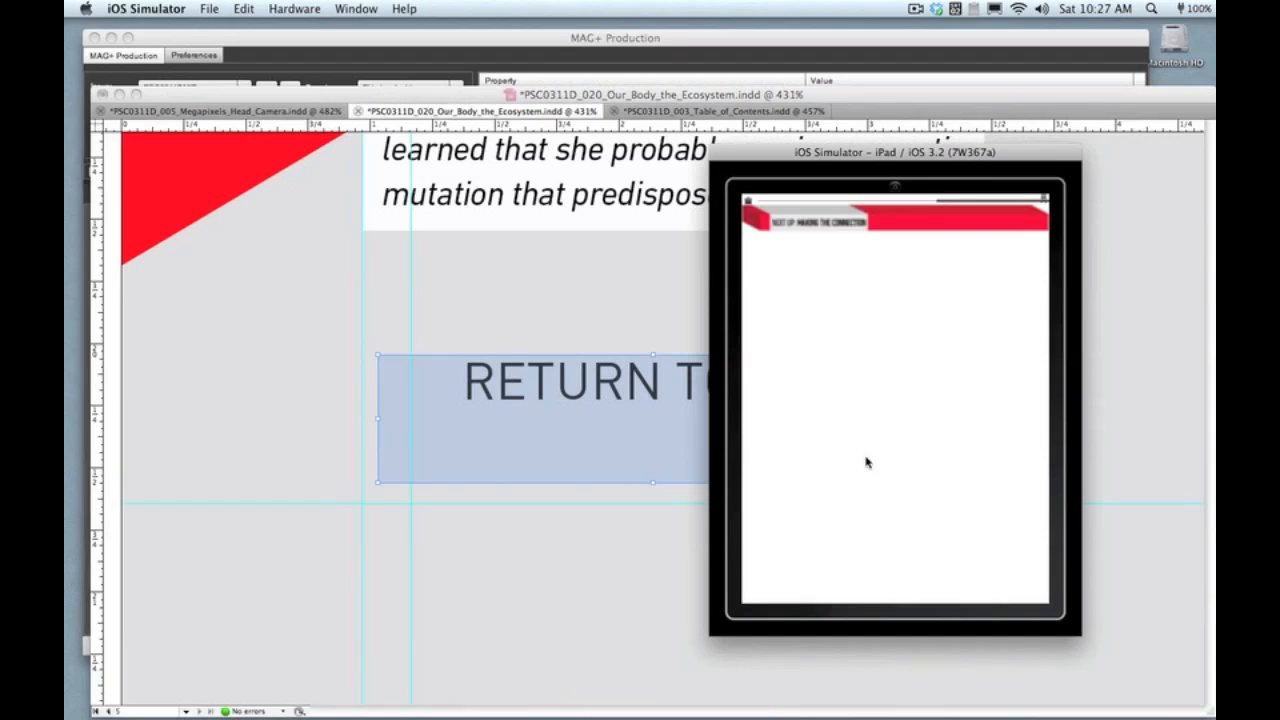
left_click_drag(846, 560, 873, 243)
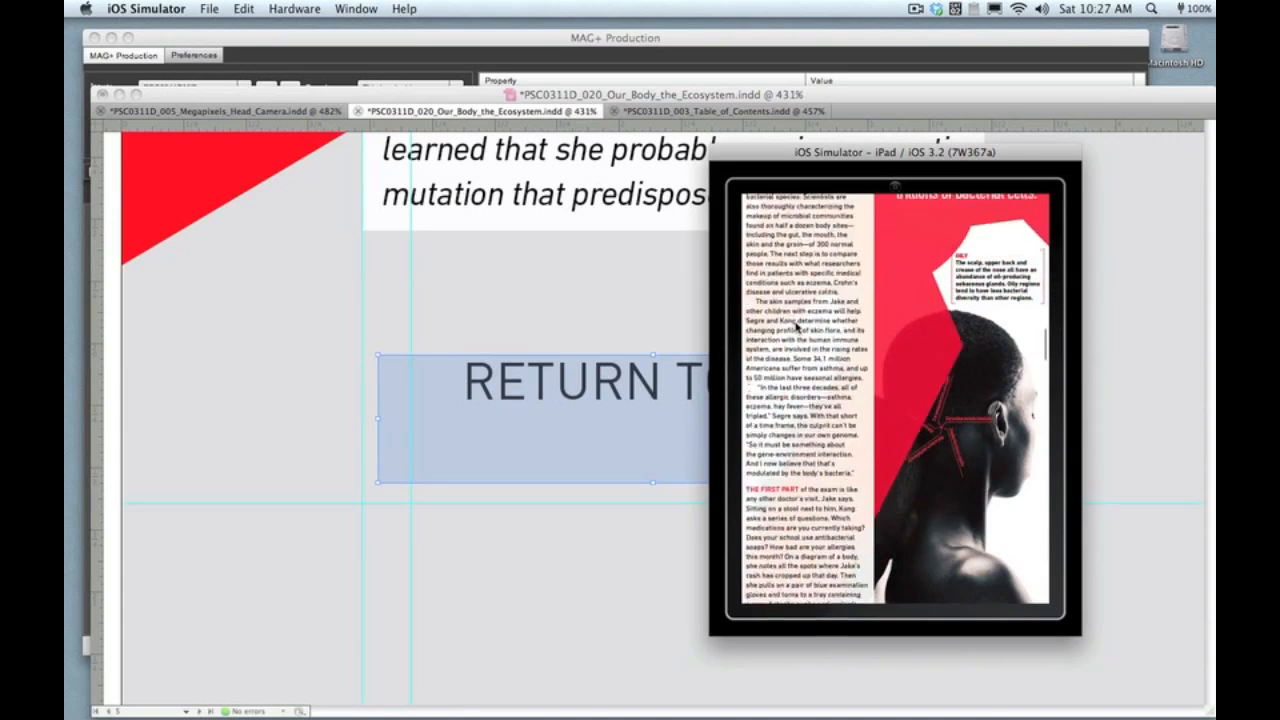
left_click_drag(820, 490, 874, 398)
left_click_drag(874, 296, 942, 210)
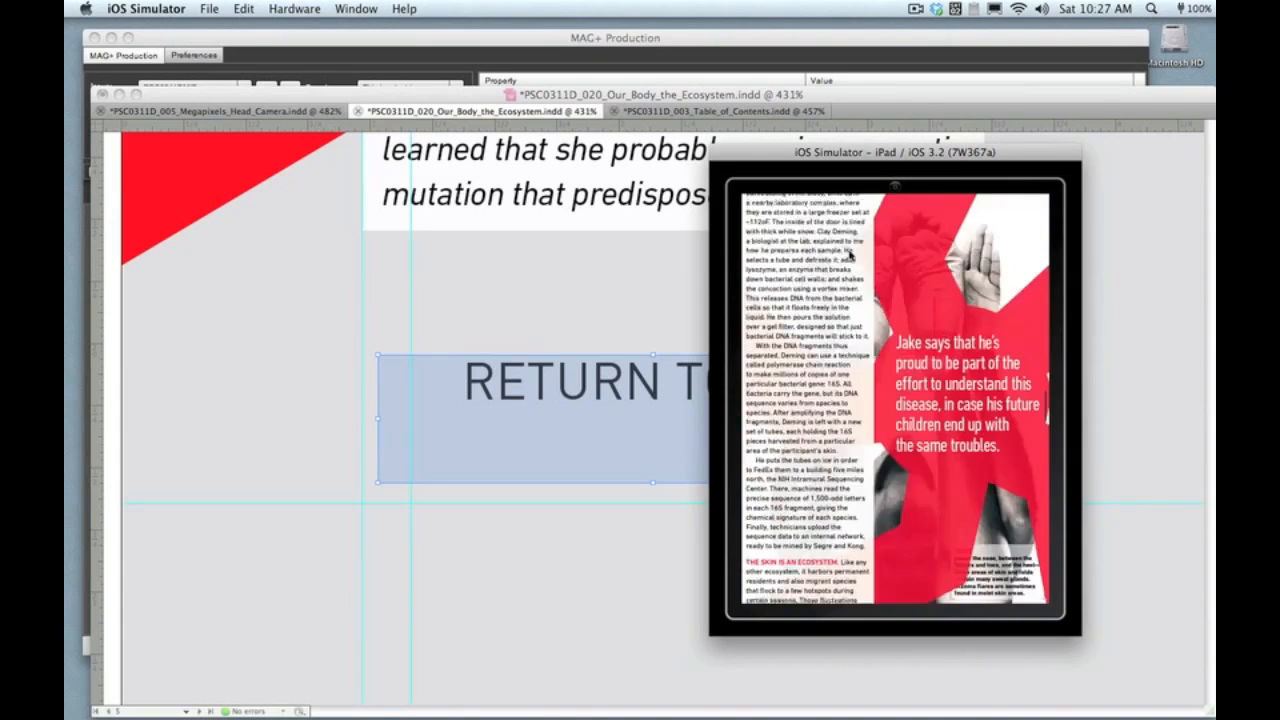
left_click_drag(816, 353, 826, 262)
left_click_drag(889, 412, 806, 265)
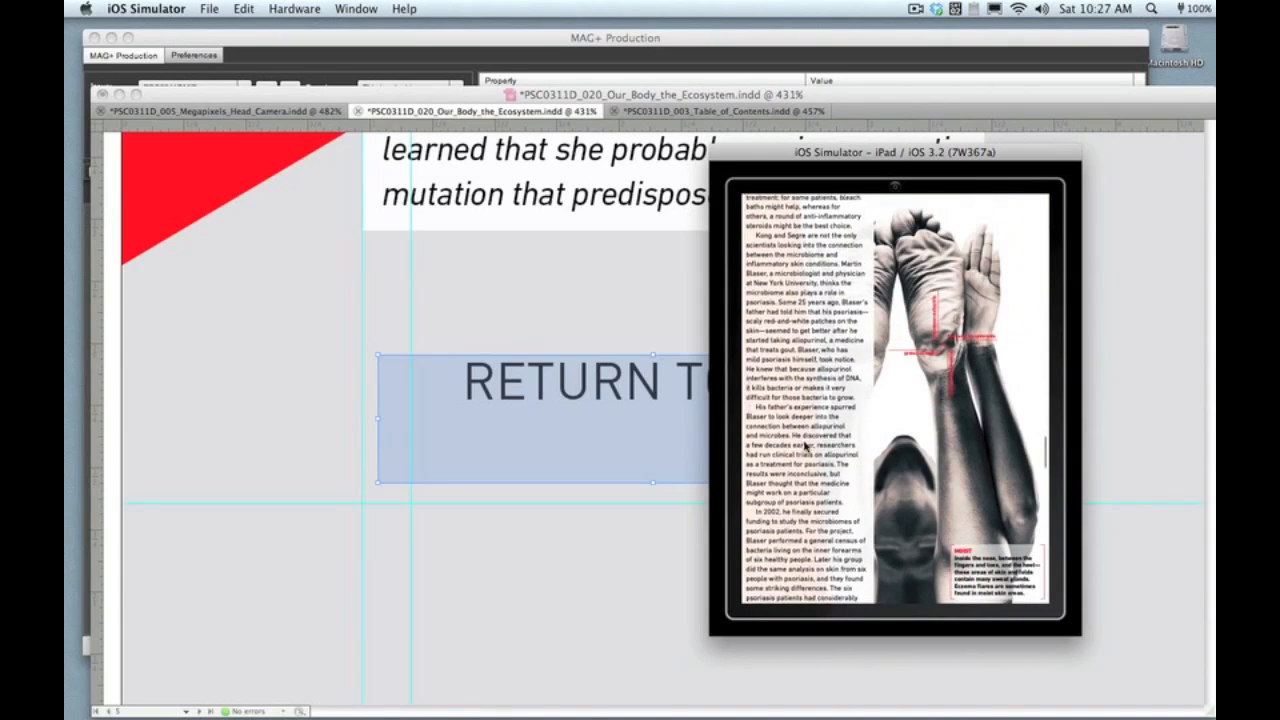